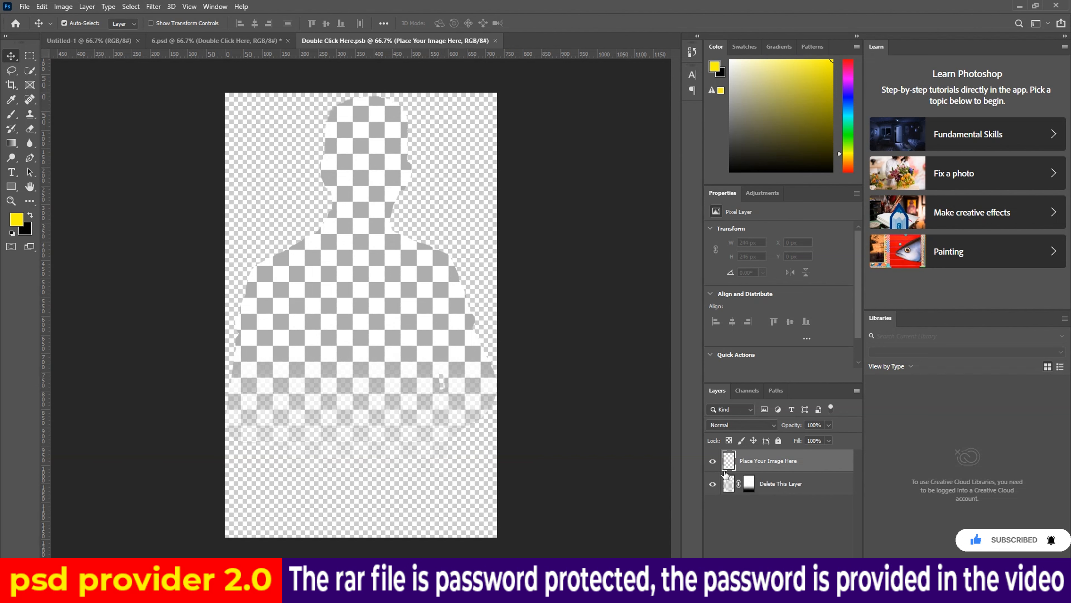
Hide the Place Your Image Here and Delete This Layer layers, and place the model5y54 image from the MODEL folder
left_click(712, 461)
left_click(713, 484)
mouse_move(448, 596)
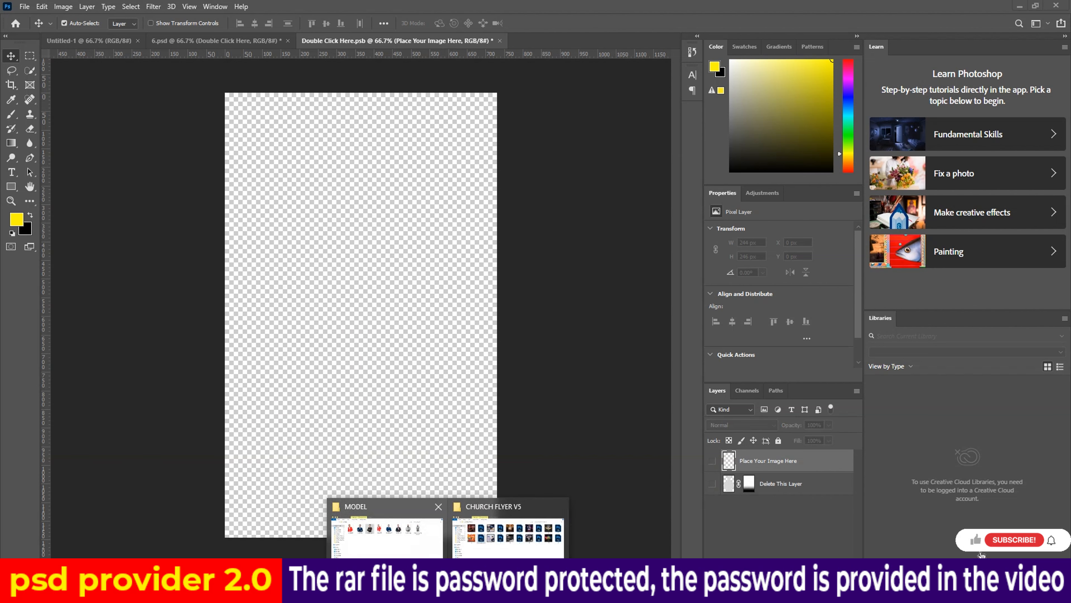
left_click(412, 545)
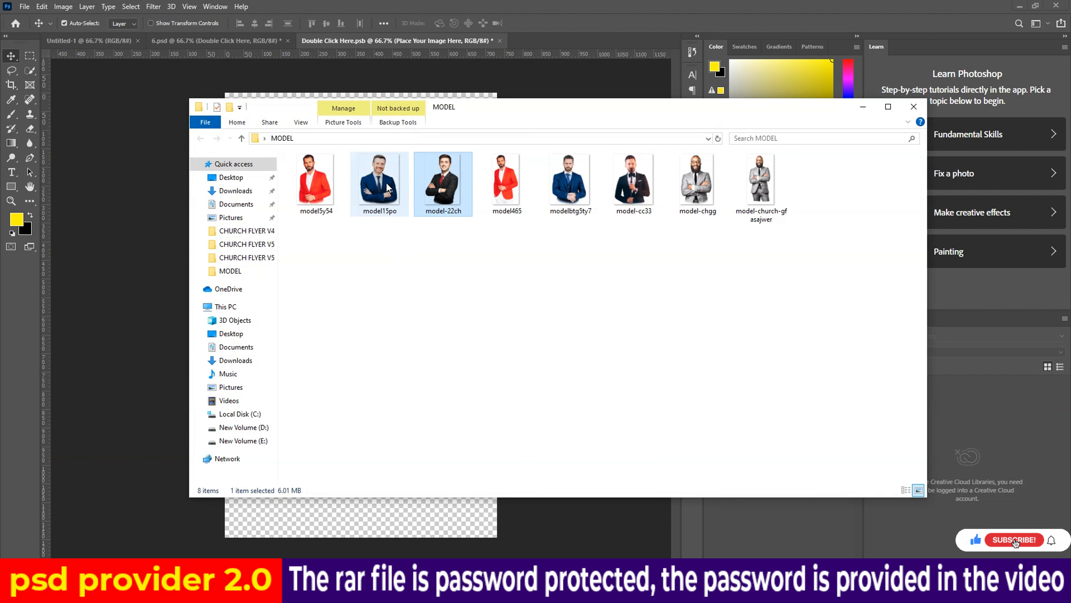
left_click(319, 183)
left_click_drag(319, 184, 341, 312)
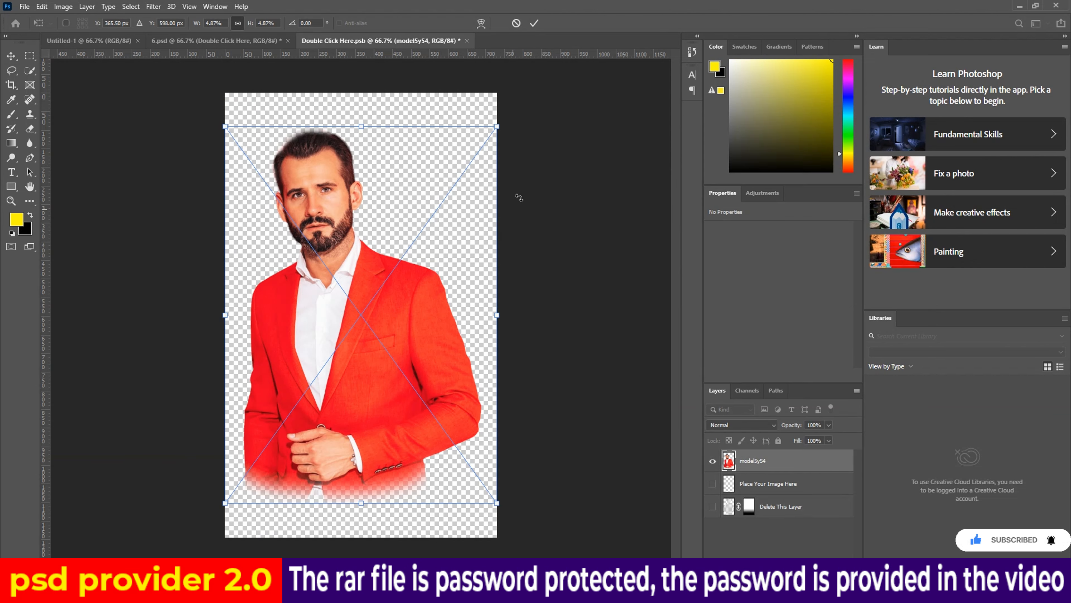
left_click(534, 23)
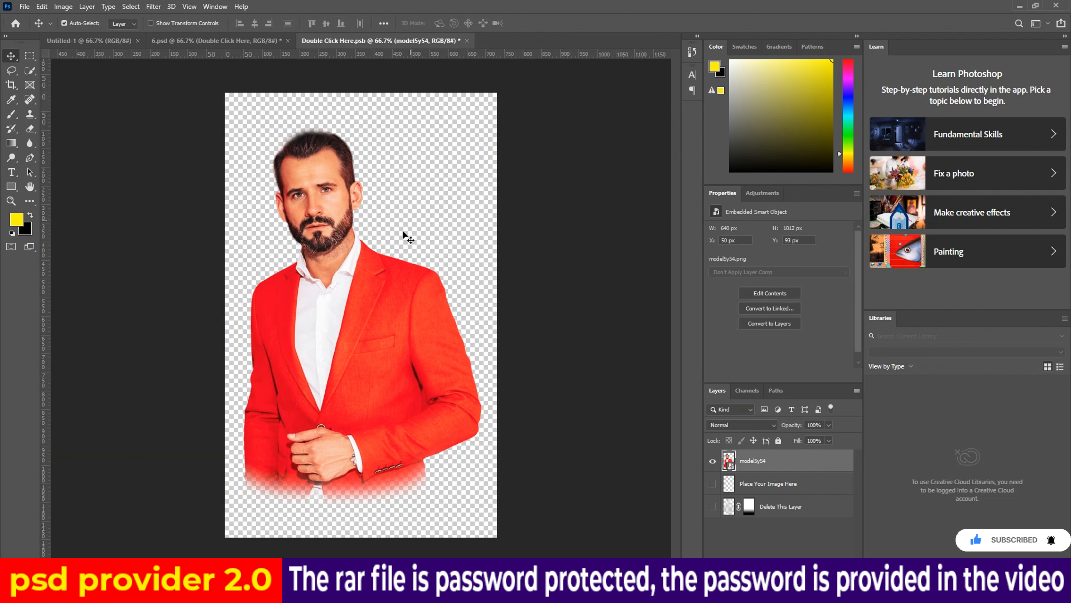
Flip the placed man's photo horizontally and shift it about 33 px left
key("ctrl+t")
right_click(354, 305)
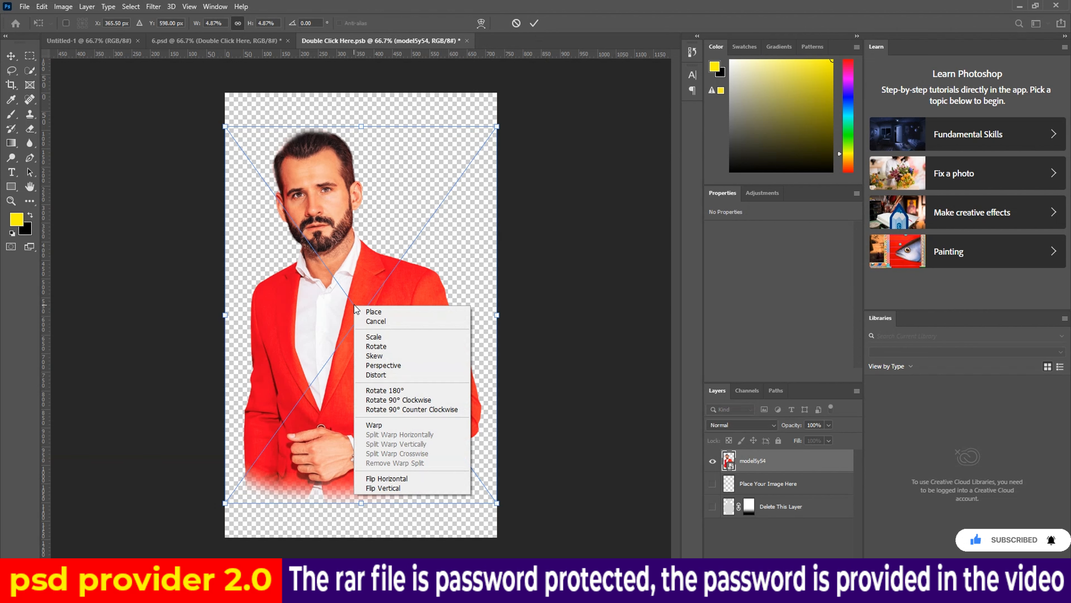
left_click(414, 478)
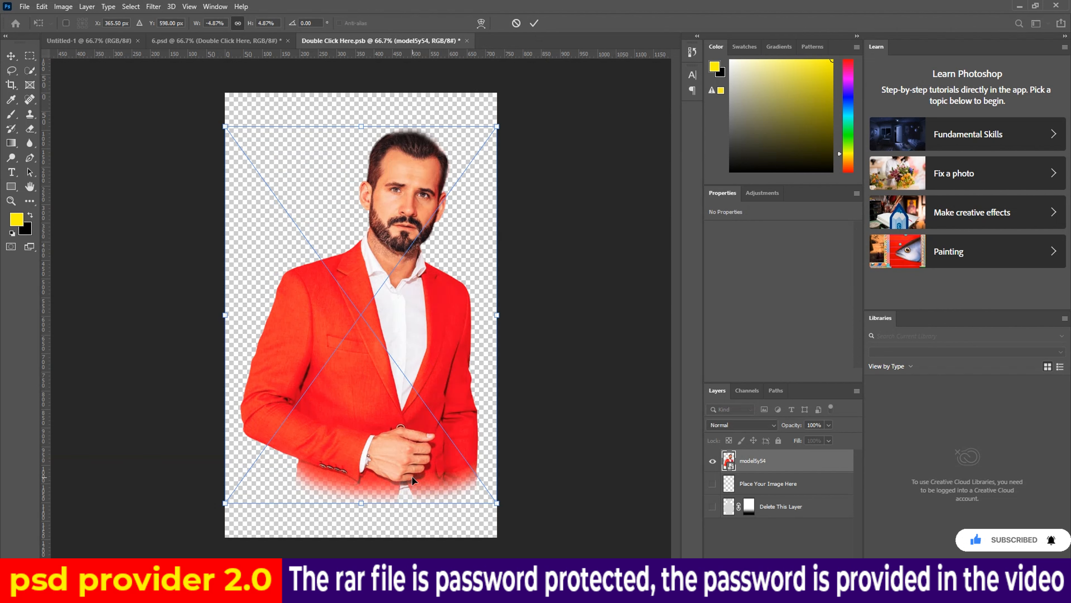
left_click_drag(432, 321, 419, 321)
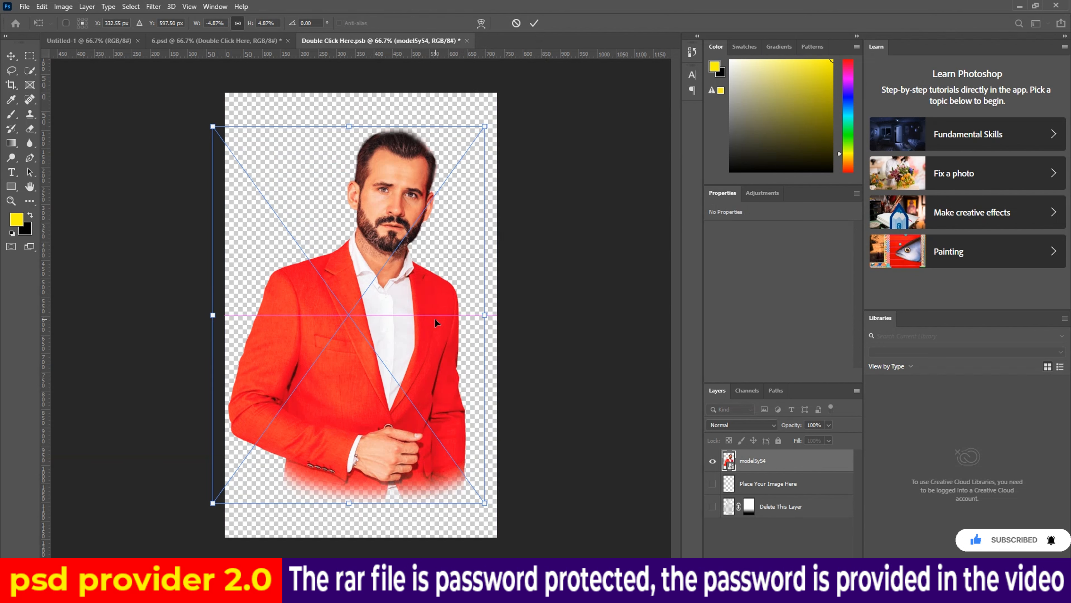
left_click(535, 24)
Save and close the Double Click Here.psb smart object to update the 6.psd flyer
left_click(467, 40)
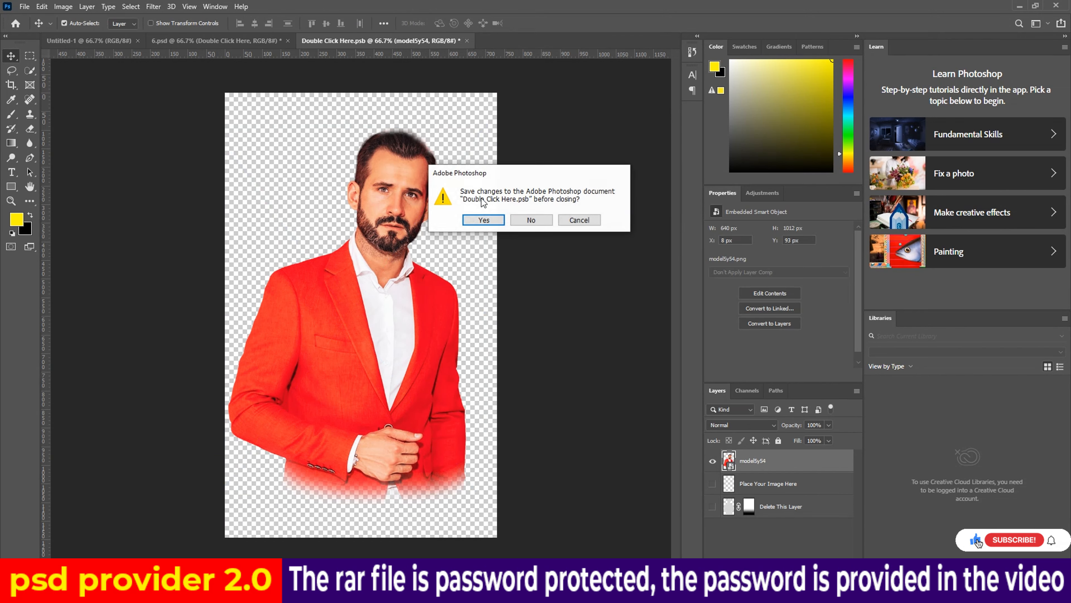
left_click(488, 224)
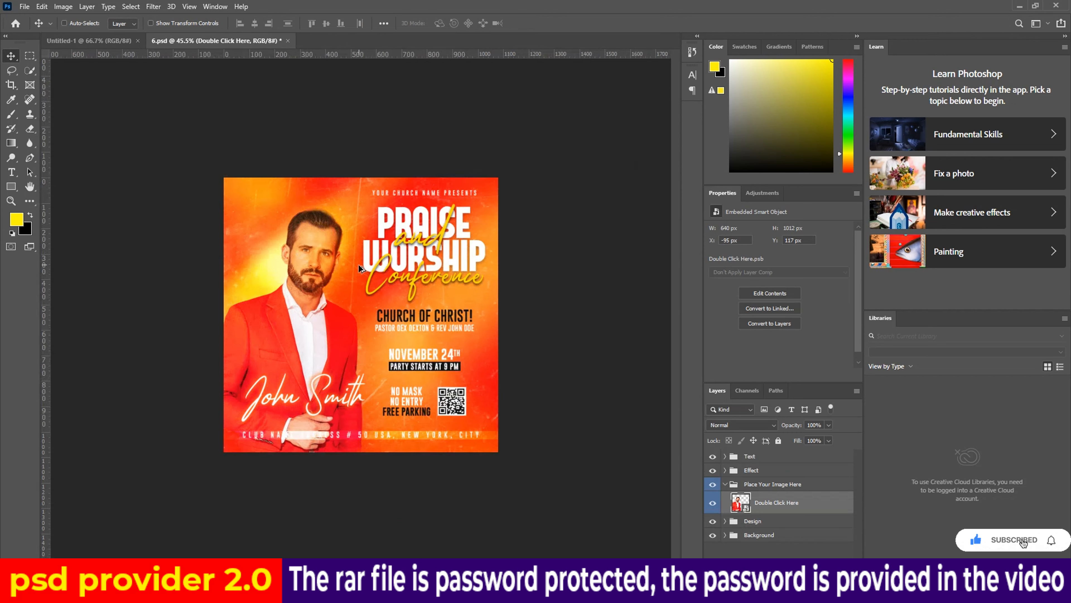
Examine the Praise and Worship Conference flyer with the replaced portrait
scroll(358, 265, "down", 2)
scroll(357, 265, "up", 4)
scroll(358, 266, "down", 5)
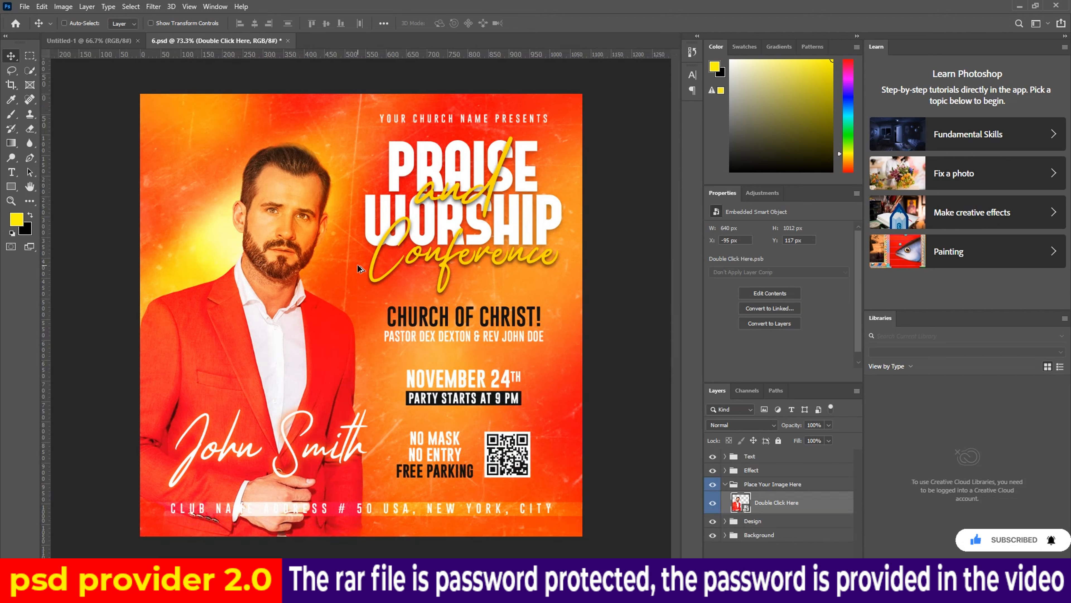
scroll(358, 263, "up", 4)
scroll(357, 263, "down", 1)
left_click(627, 308)
scroll(628, 308, "down", 2)
scroll(624, 306, "up", 4)
scroll(624, 306, "down", 3)
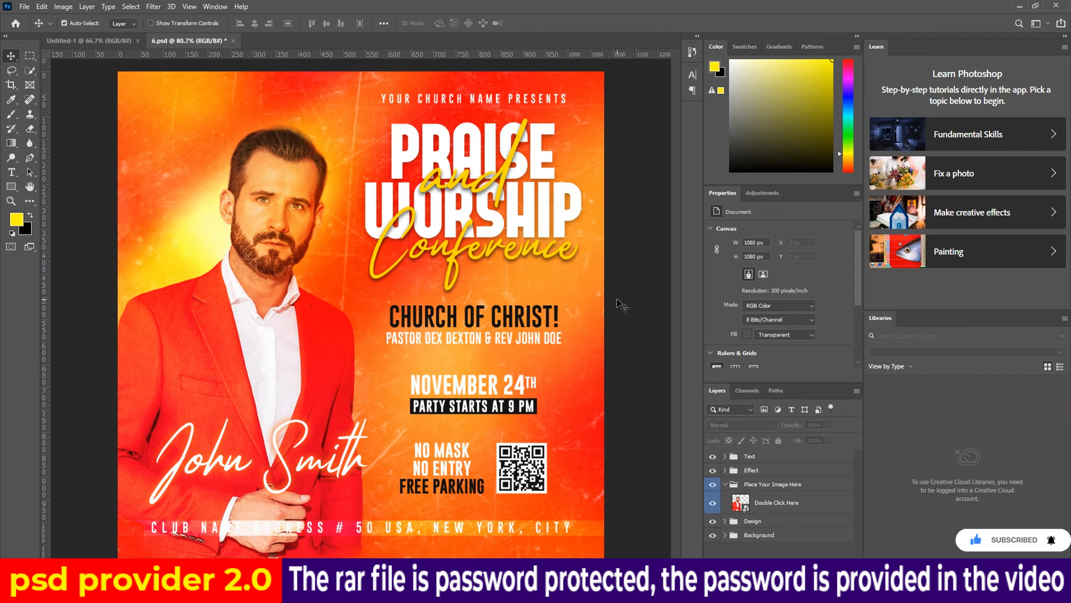
scroll(621, 305, "up", 2)
scroll(620, 307, "down", 2)
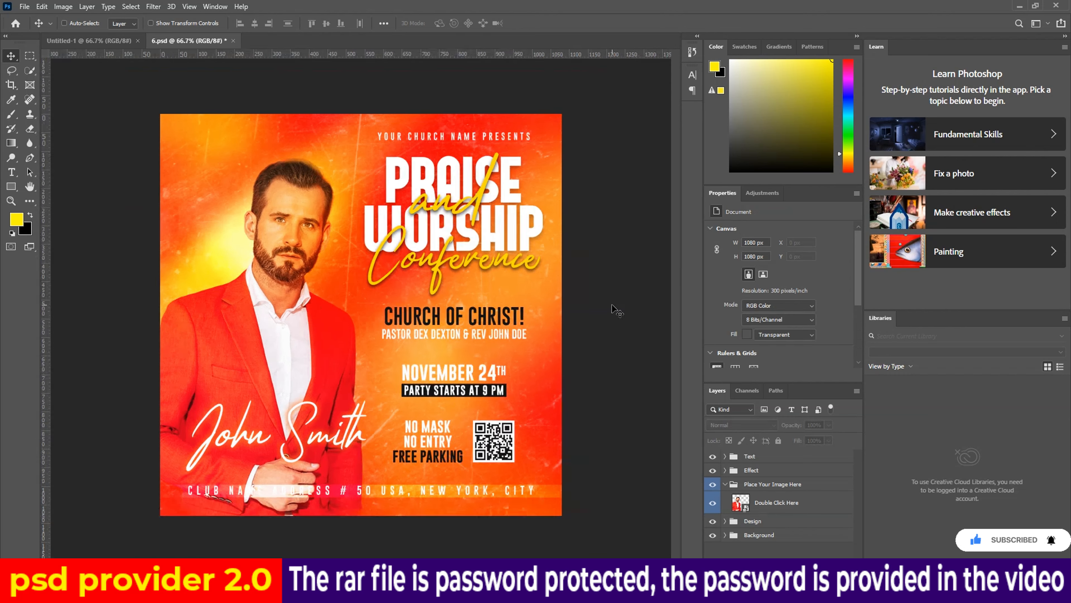
scroll(618, 311, "up", 2)
scroll(617, 312, "down", 1)
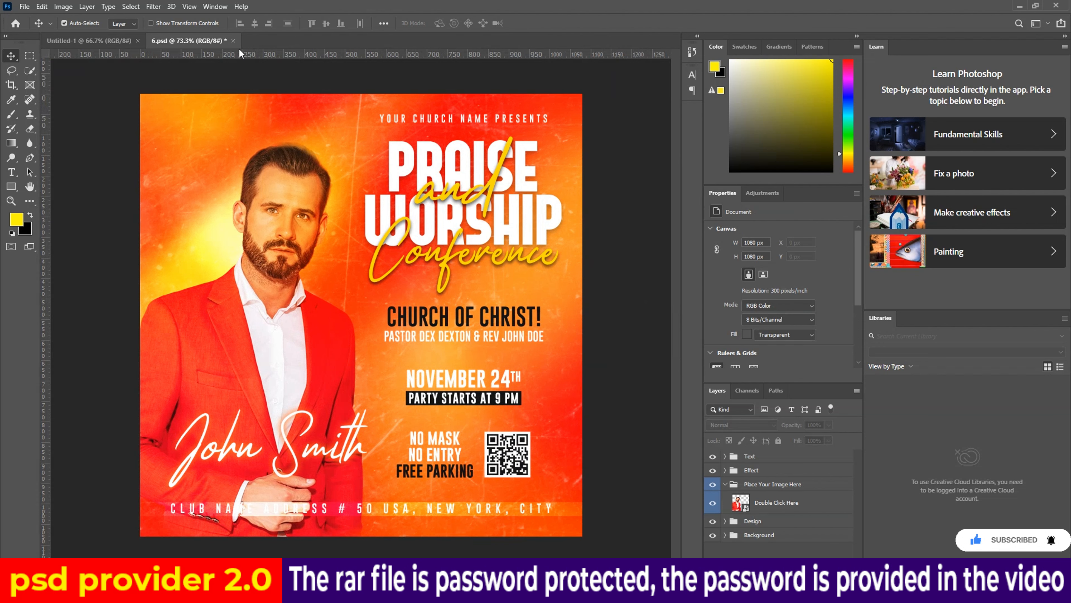
Close 6.psd without saving and open 7.psd from the CHURCH FLYER V5 folder
left_click(233, 41)
left_click(544, 217)
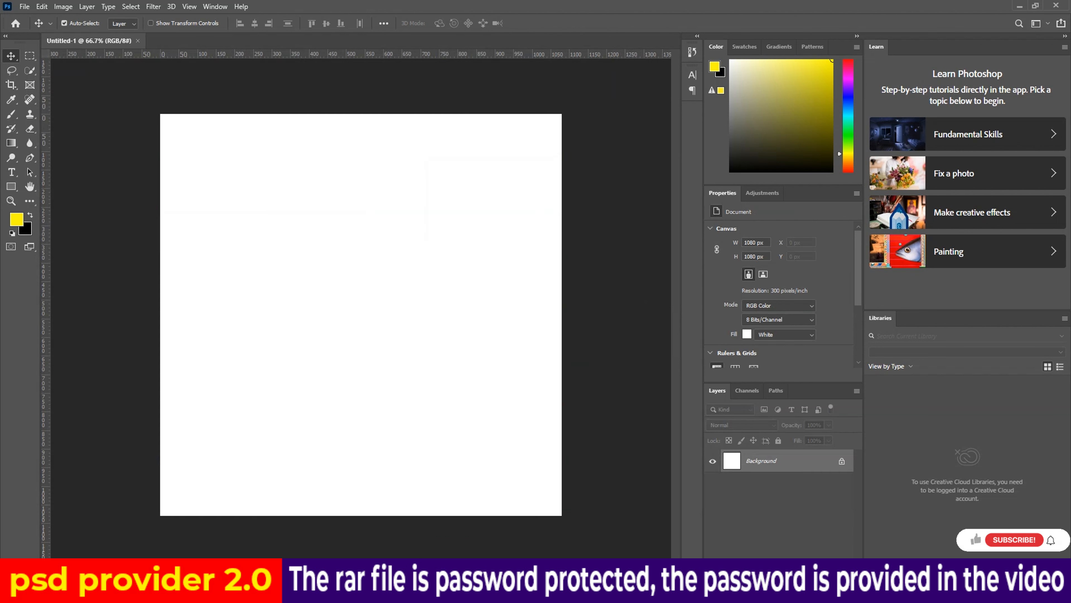
mouse_move(445, 591)
left_click(475, 548)
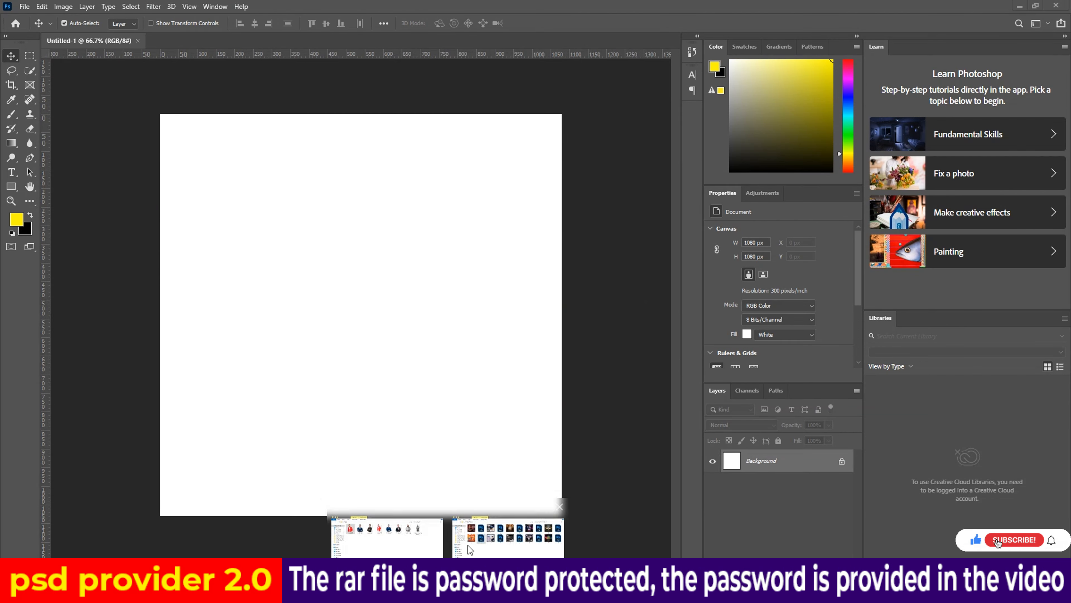
left_click(484, 219)
double_click(483, 218)
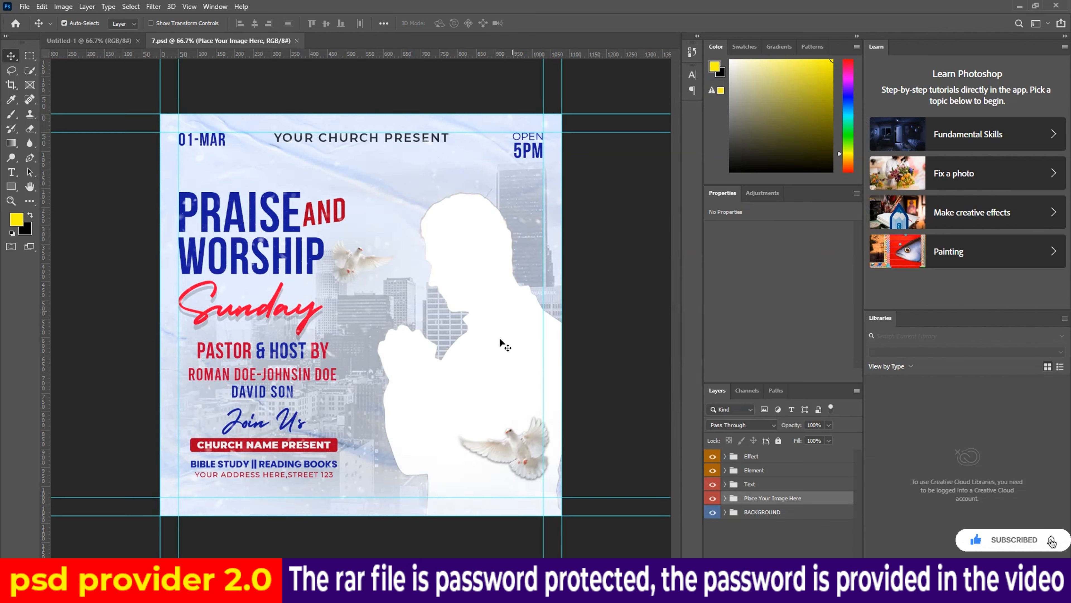
Place the model465 image in the smart object of the Place Your Image Here group, hiding its Replace layer
left_click(726, 498)
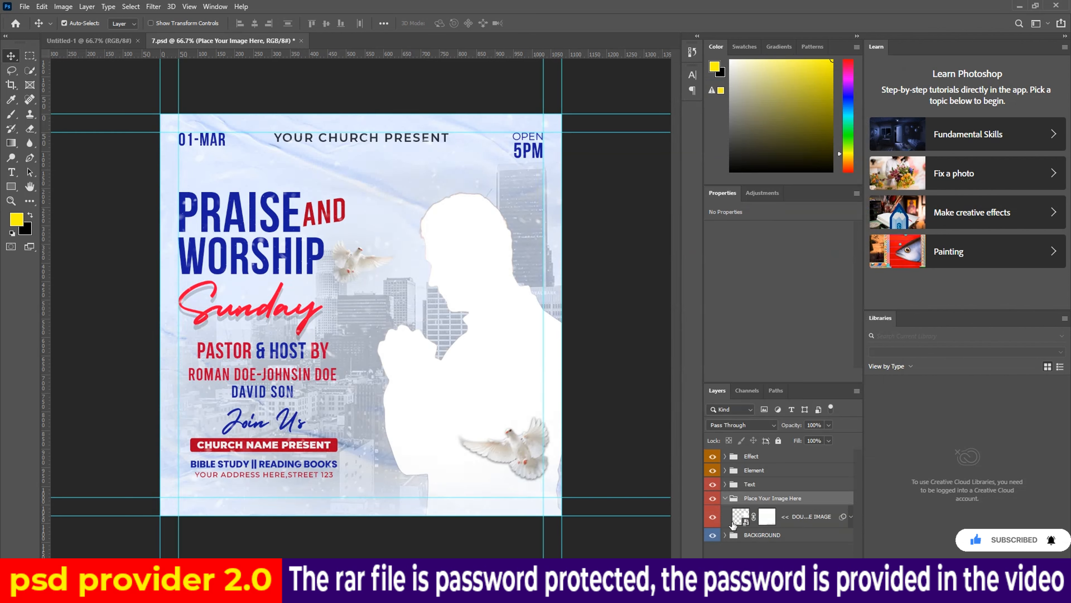
double_click(743, 517)
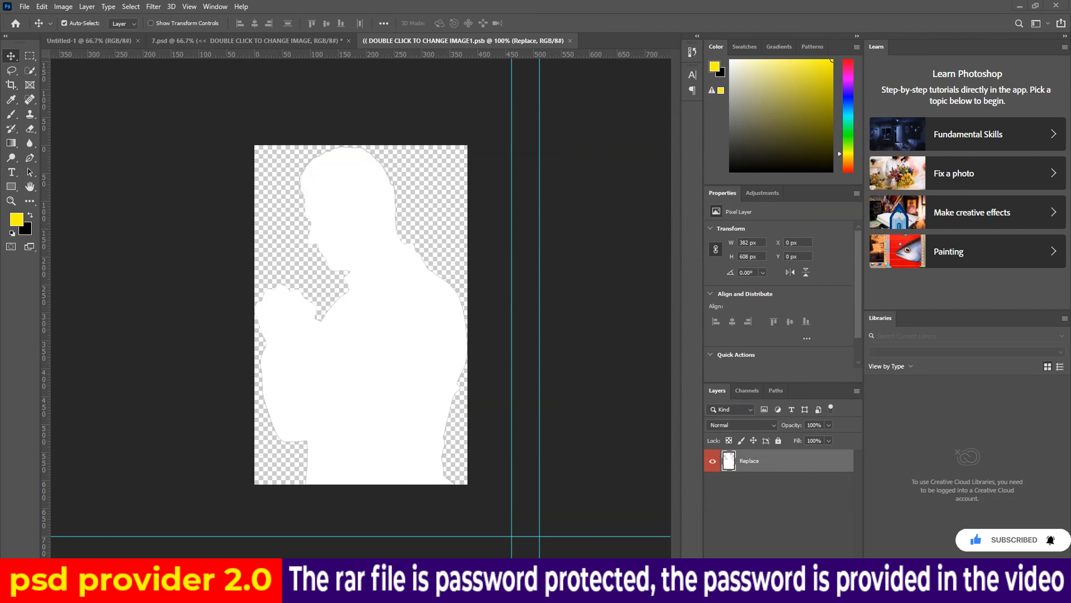
mouse_move(445, 591)
left_click(417, 515)
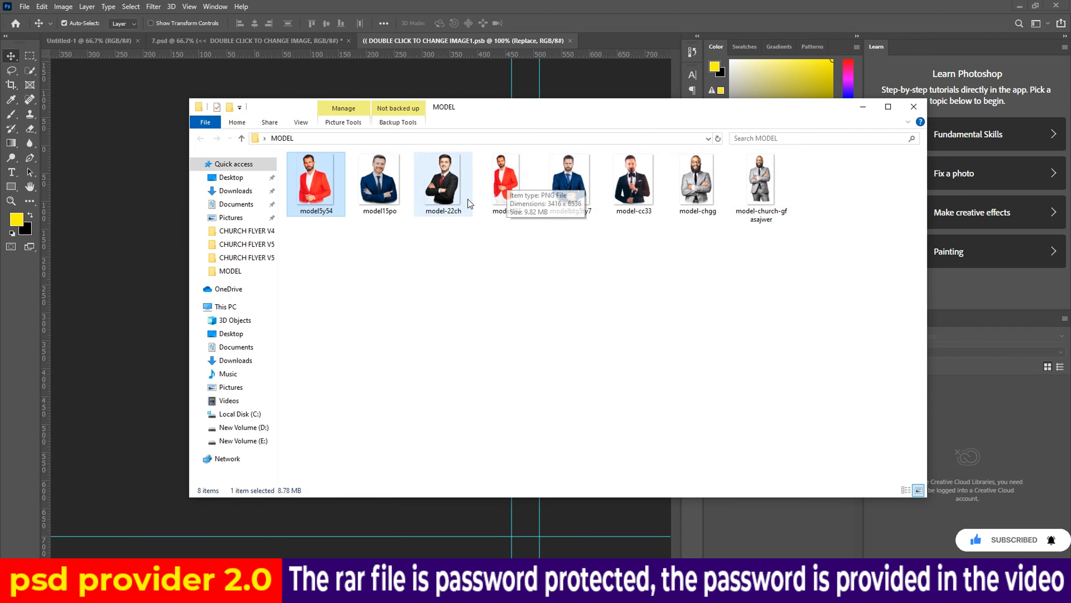
left_click(501, 191)
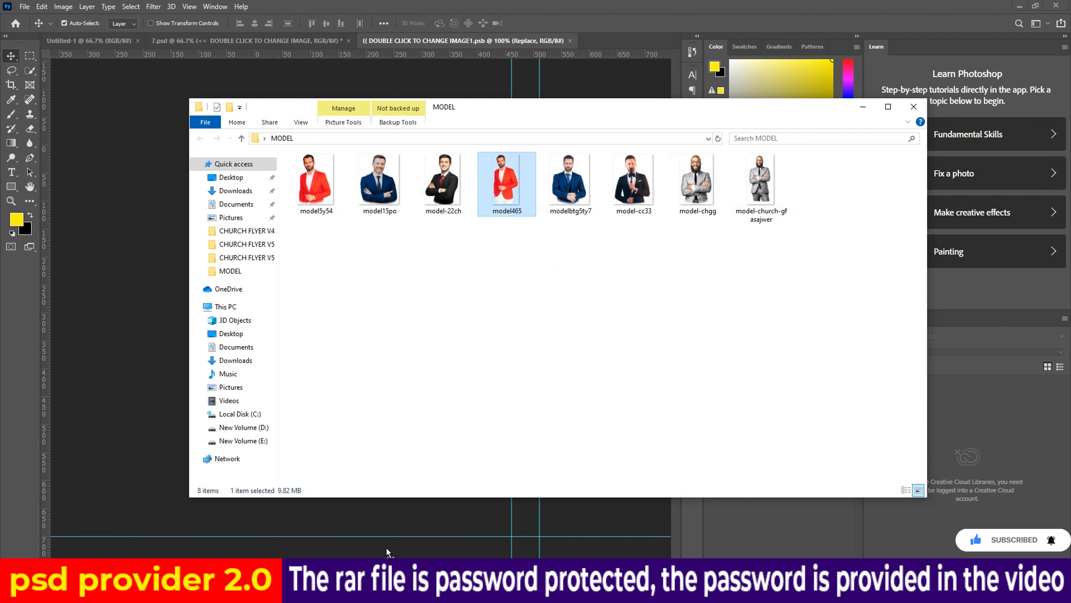
left_click_drag(501, 191, 365, 307)
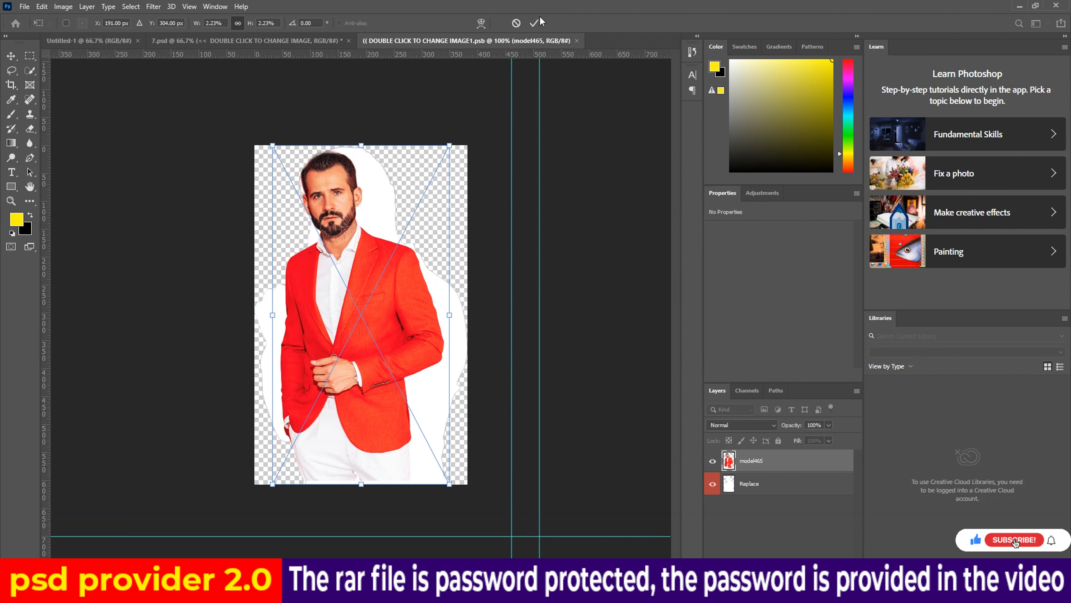
left_click(535, 22)
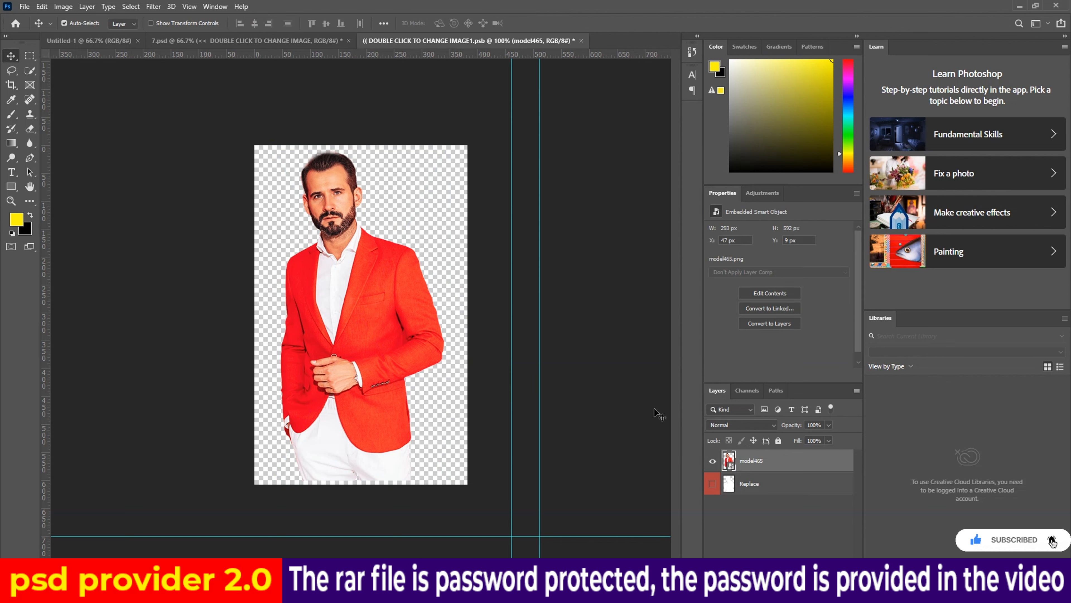
Save and close the DOUBLE CLICK TO CHANGE IMAGE1.psb smart object to update the 7.psd flyer
left_click(581, 41)
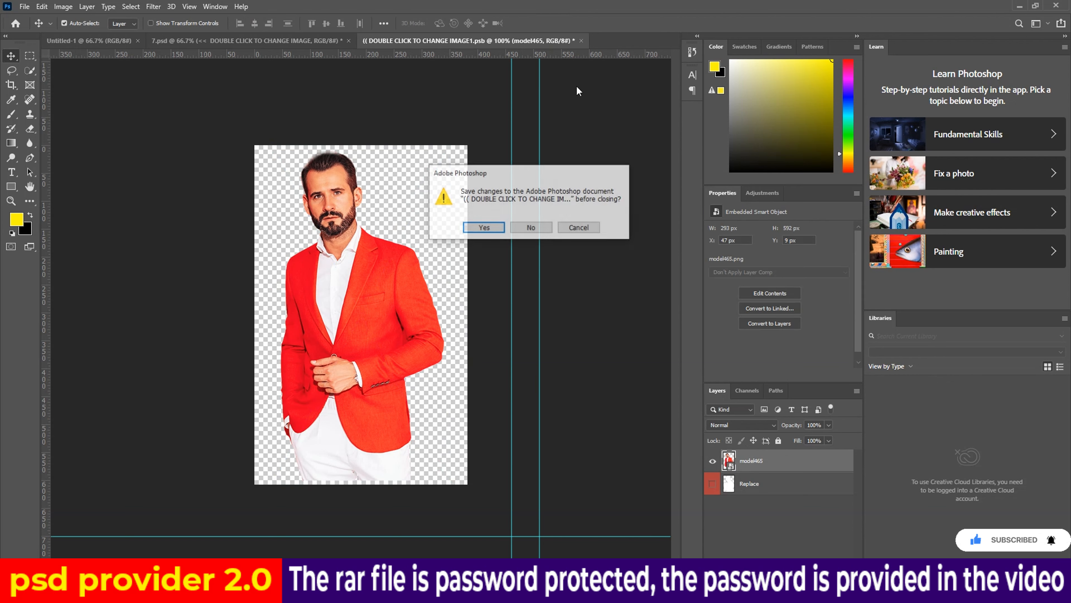
left_click(475, 227)
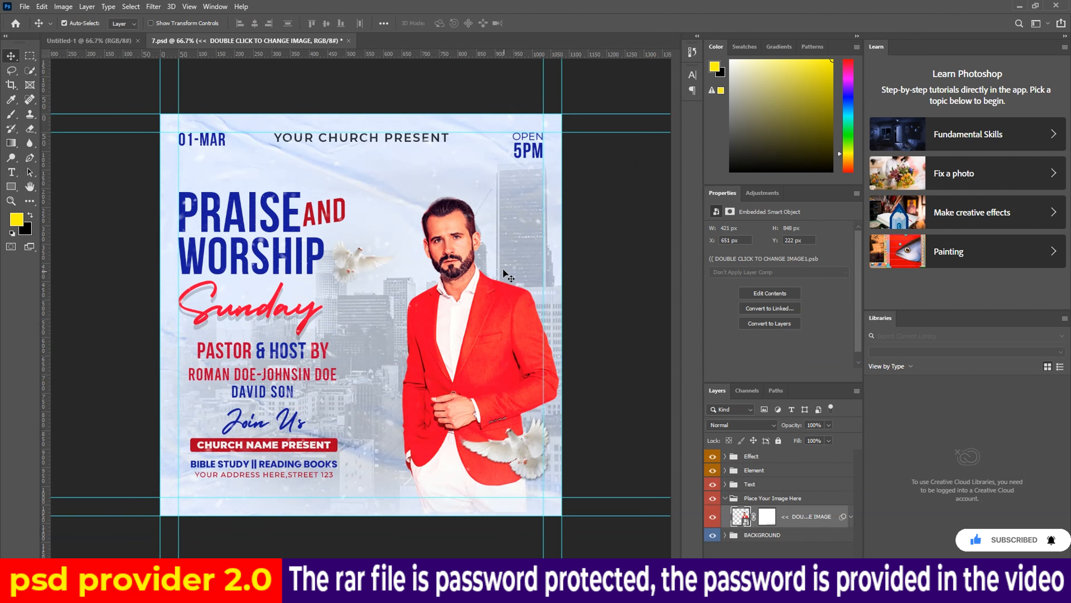
Scale the man's photo on the flyer up to about 123.65%, extending over the flyer's right edge
scroll(489, 281, "up", 1)
key("ctrl+t")
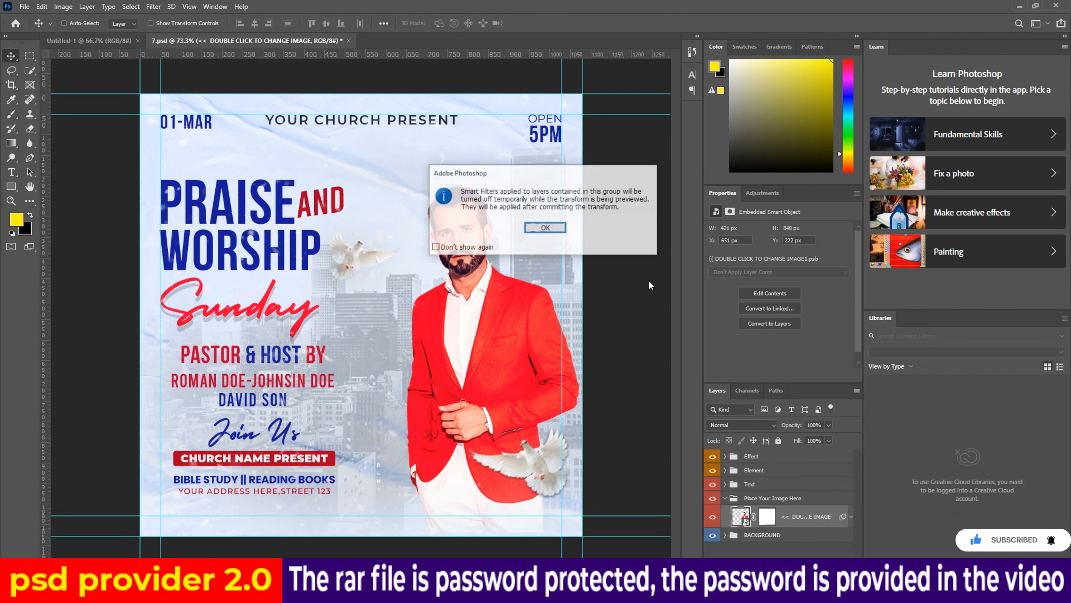
left_click(539, 230)
left_click_drag(579, 184, 618, 152)
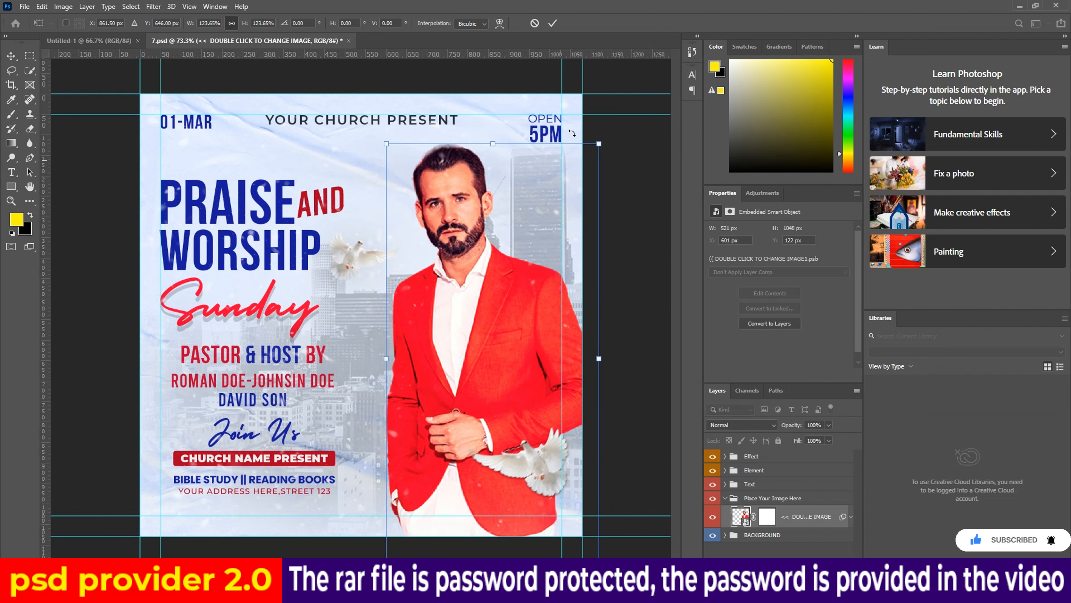
left_click(553, 23)
key("ctrl+minus")
scroll(438, 278, "down", 1)
scroll(439, 277, "up", 1)
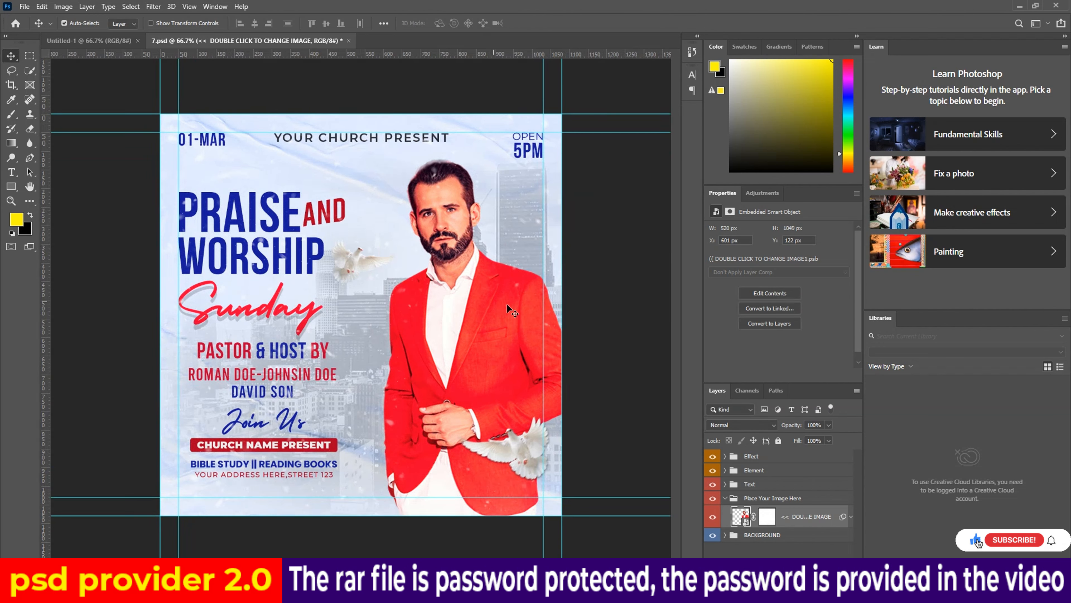
Hide the guides, deselect the layer and examine the Praise and Worship Sunday flyer
key("ctrl+;")
left_click(611, 352, "ctrl")
scroll(542, 302, "down", 4)
scroll(544, 306, "up", 4)
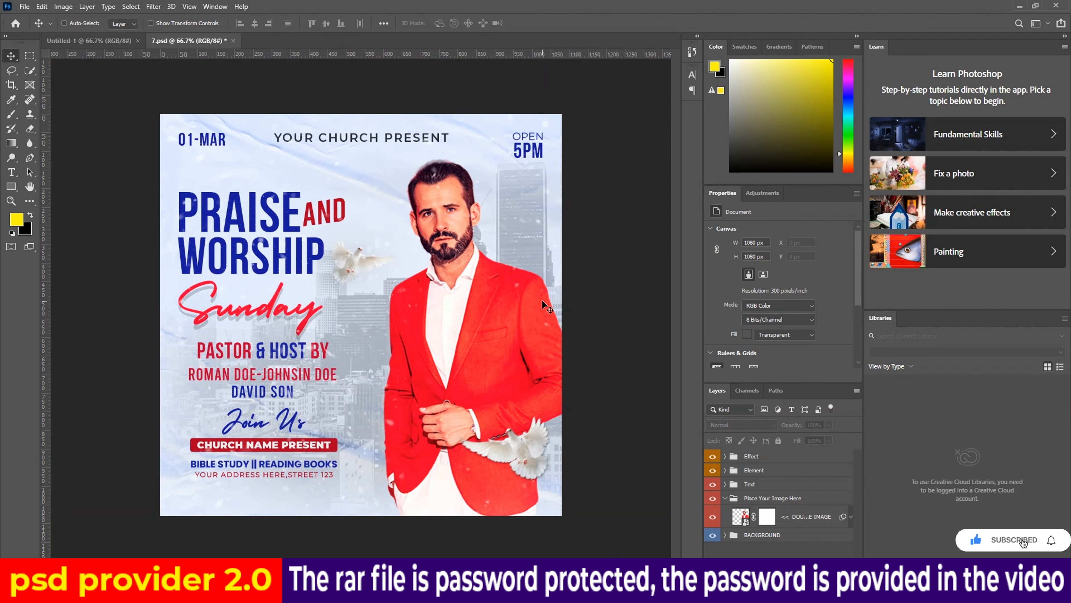
scroll(546, 300, "down", 1)
scroll(546, 300, "up", 1)
scroll(546, 300, "up", 2)
scroll(546, 299, "down", 3)
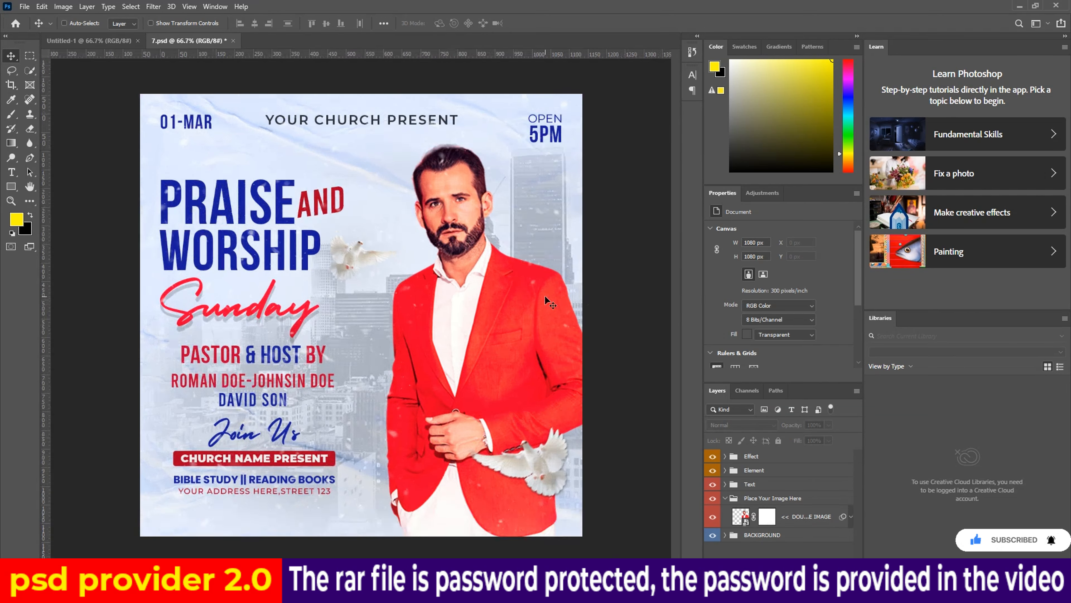
scroll(547, 300, "up", 1)
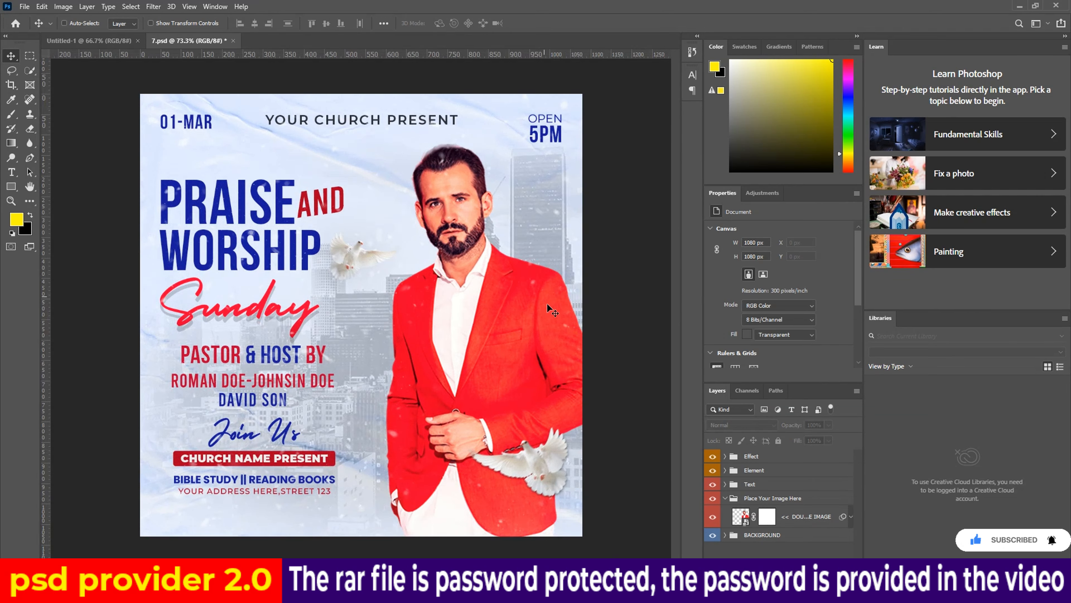
Close 7.psd without saving and open 8.psd from the CHURCH FLYER V5 folder
left_click(234, 40)
left_click(520, 229)
mouse_move(447, 591)
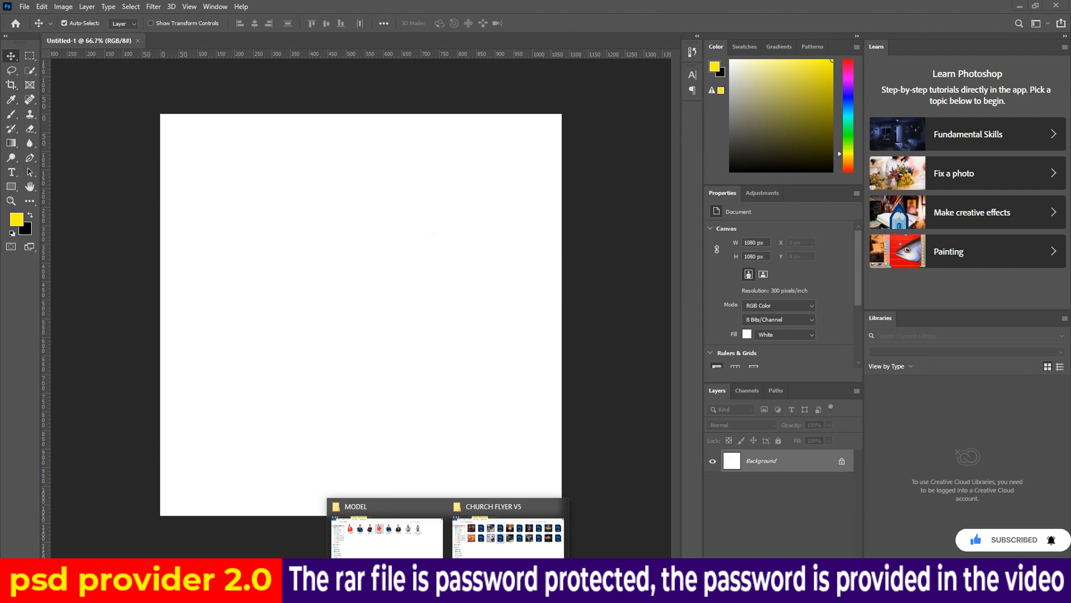
left_click(500, 544)
double_click(603, 224)
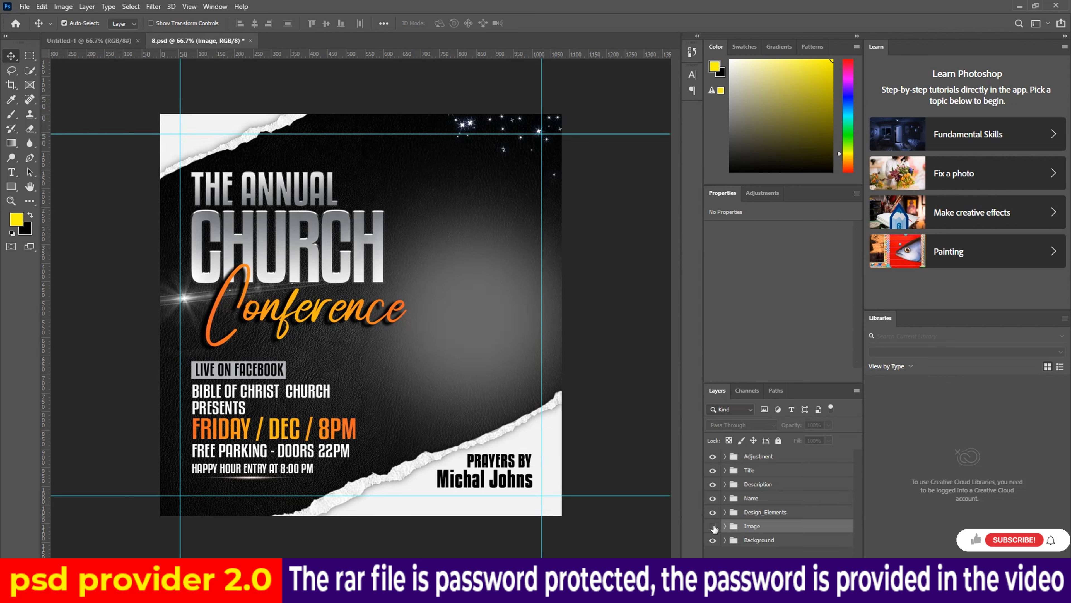
Place the model-chgg photo inside the smart object of the Image group and hide the silhouette layer
left_click(725, 526)
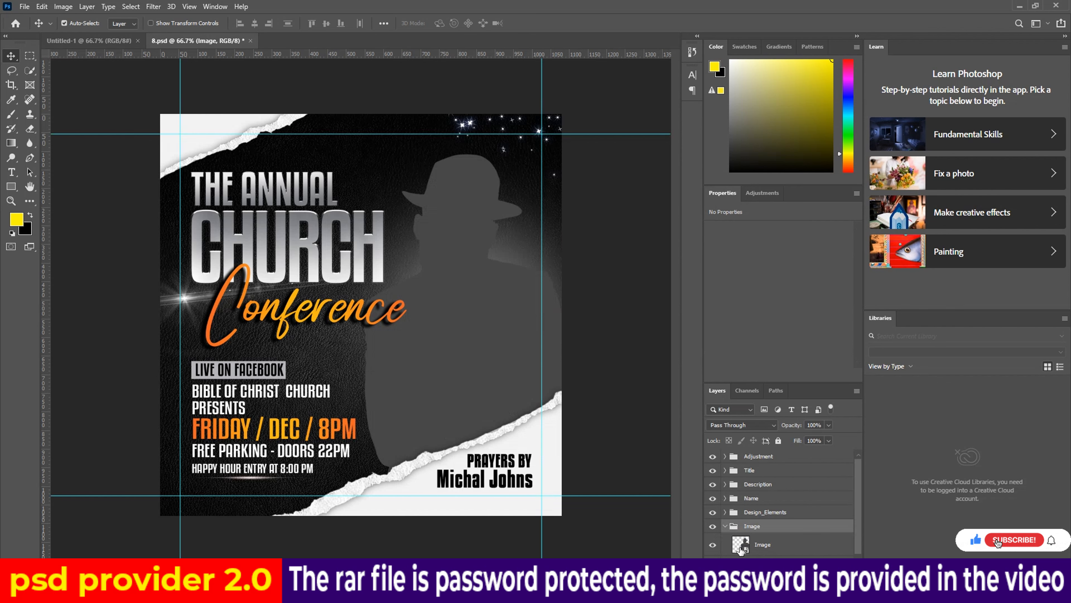
double_click(741, 546)
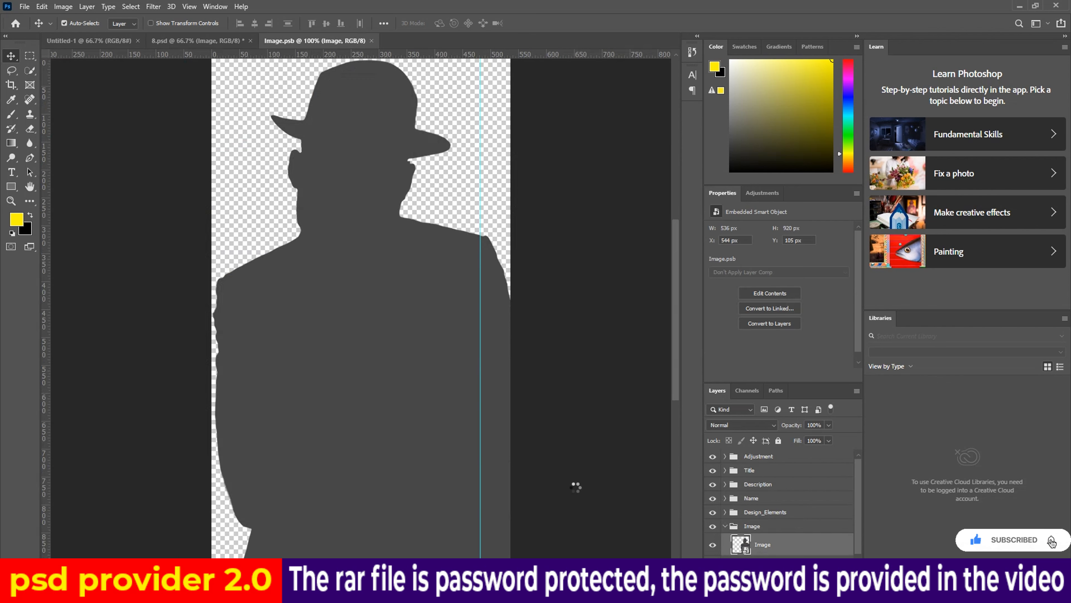
left_click(418, 544)
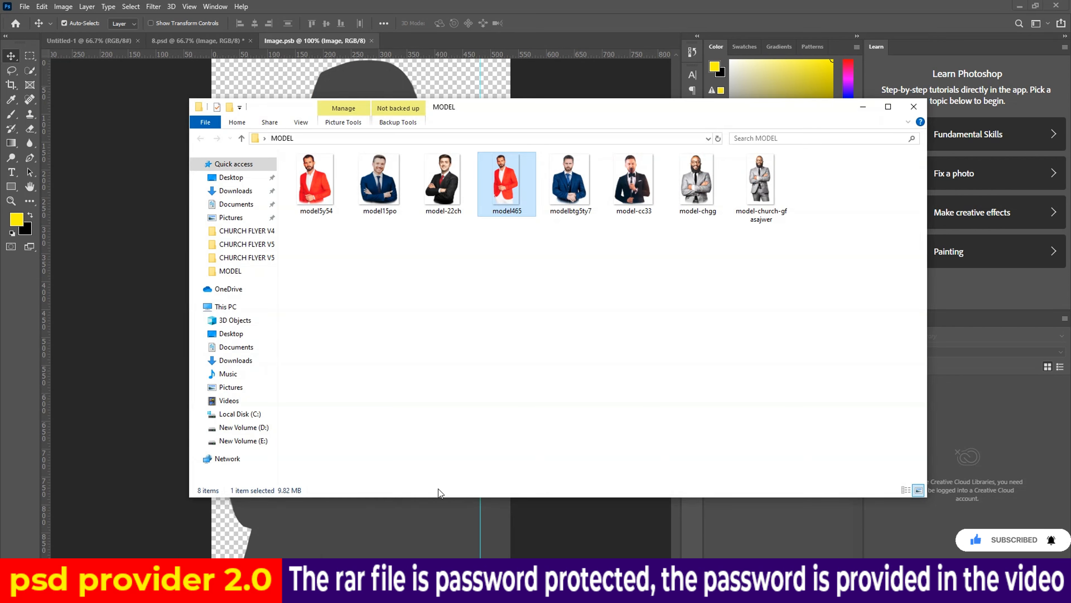
left_click_drag(697, 181, 347, 313)
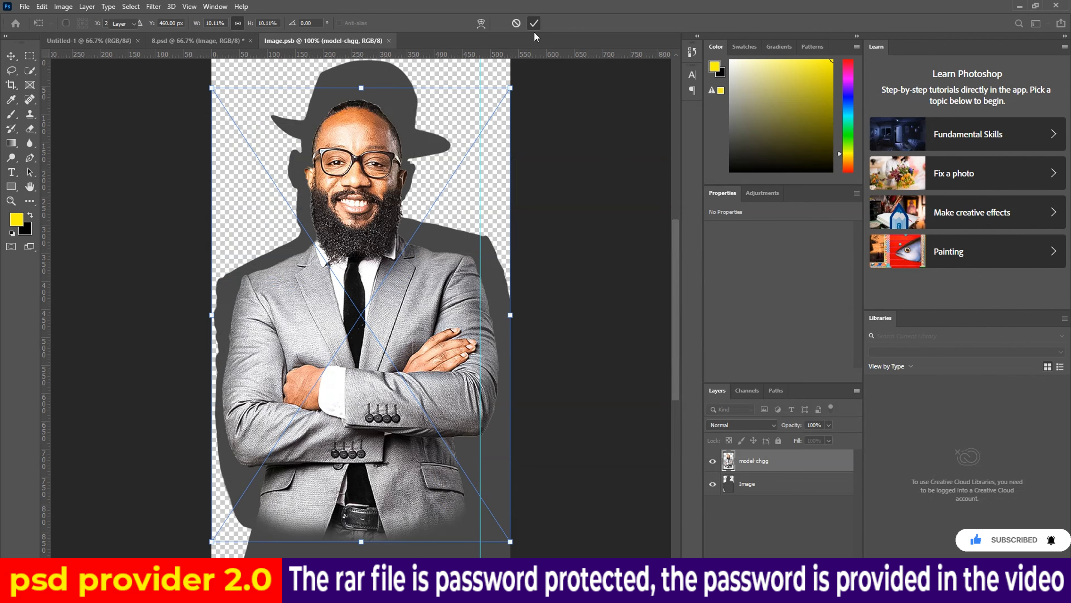
left_click(534, 23)
left_click(714, 484)
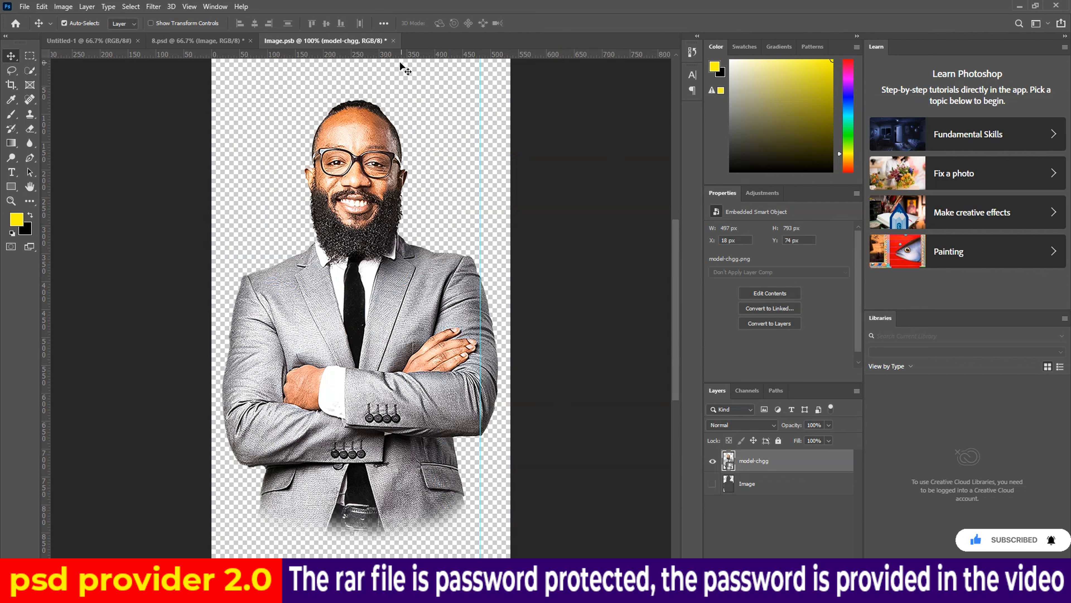
Save and close the Image.psb smart object, and hide the guides to view the updated Annual Church Conference flyer
left_click(393, 40)
left_click(483, 221)
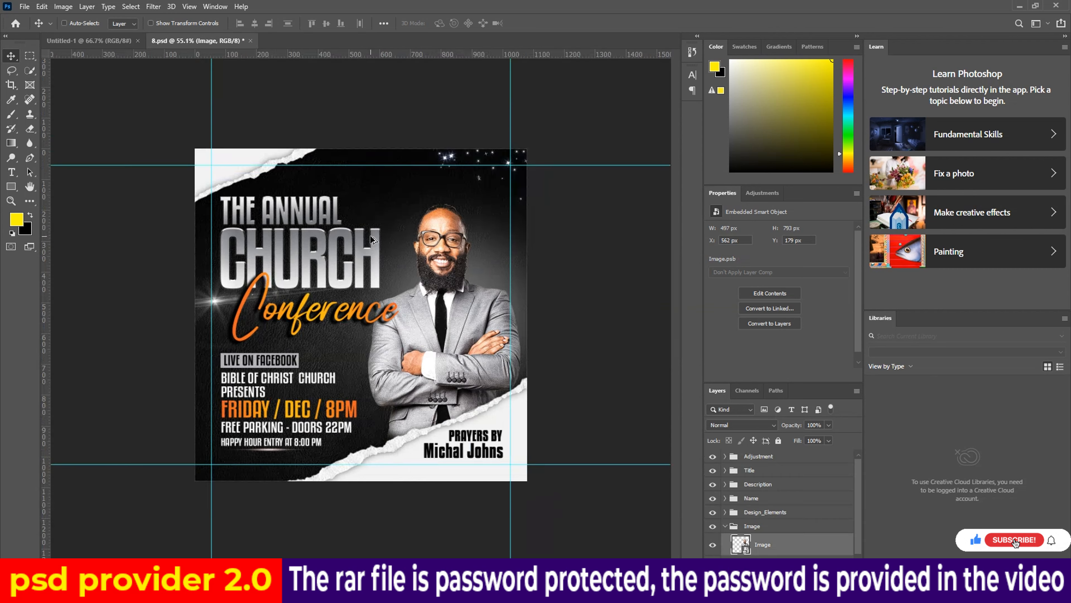
key("ctrl+semicolon")
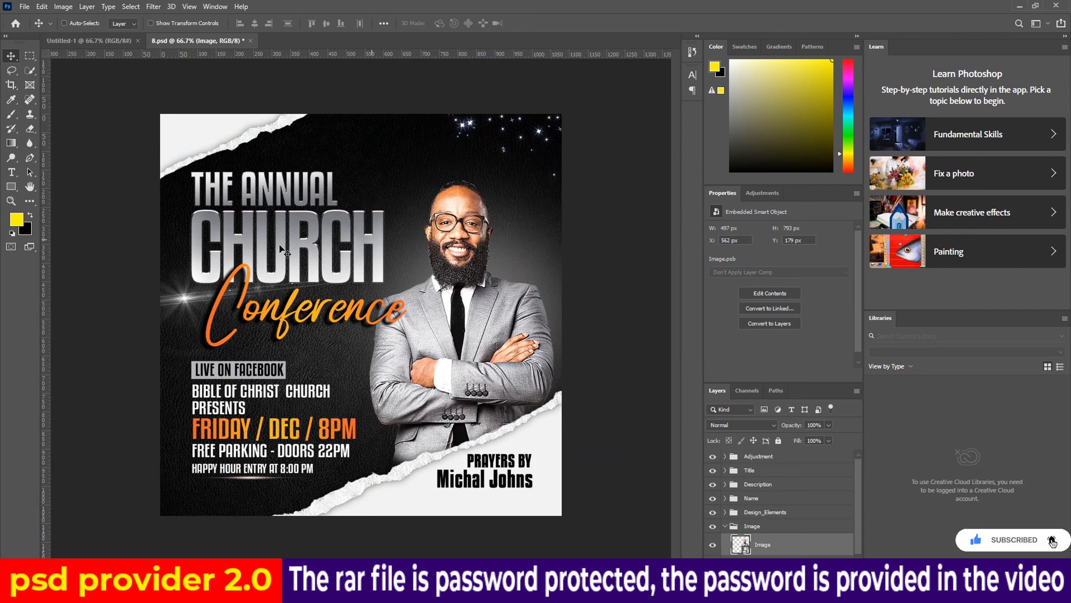
left_click(595, 292)
key("ctrl+minus")
key("ctrl+minus")
key("ctrl+plus")
key("ctrl+plus")
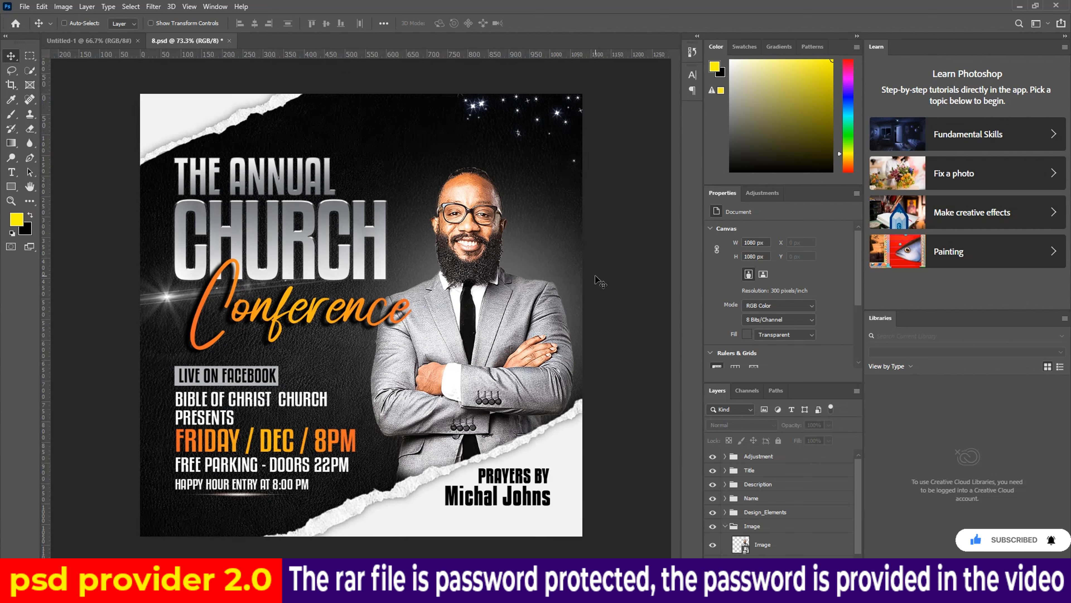
scroll(599, 281, "up", 2)
key("ctrl")
Close 8.psd without saving and open 9.psd from the CHURCH FLYER V5 folder
left_click(229, 40)
left_click(538, 218)
mouse_move(445, 593)
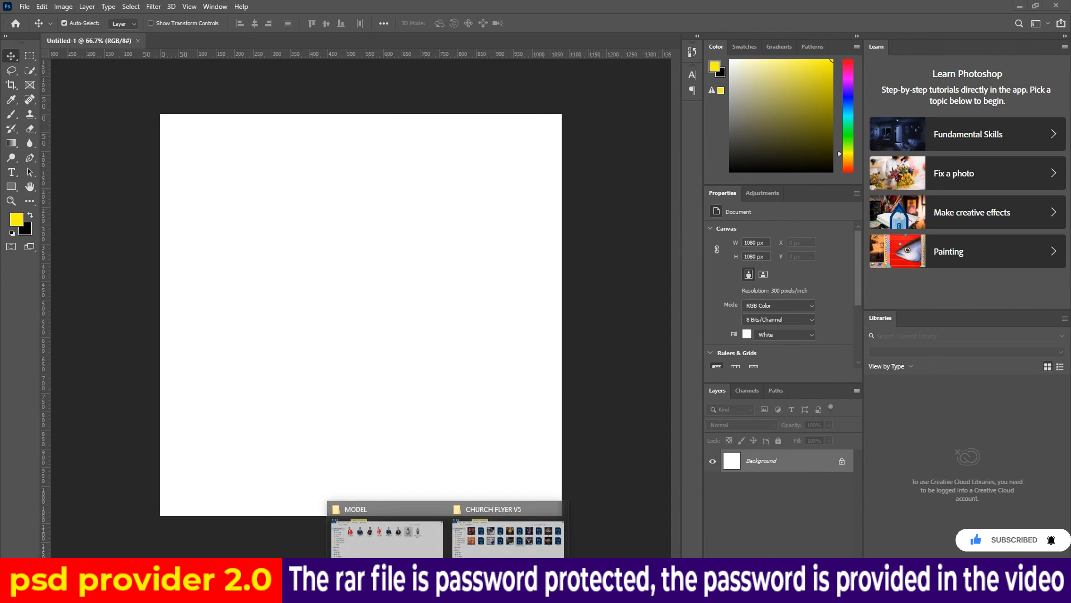
left_click(506, 536)
double_click(744, 227)
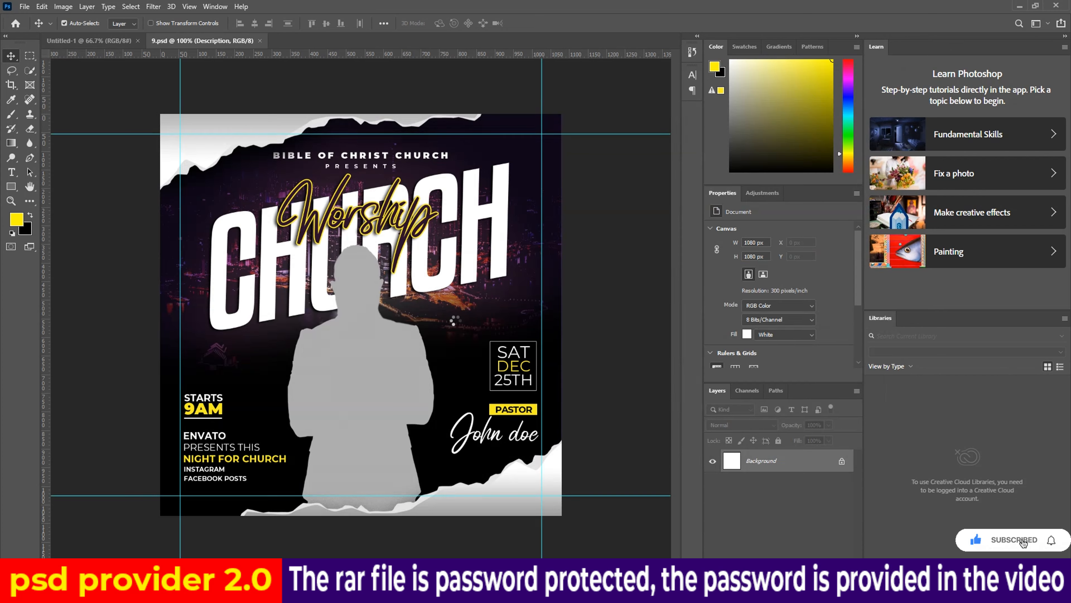
Hide the guides in 9.psd and switch the Place your Image here group off and on to identify the silhouette
key("ctrl+semicolon")
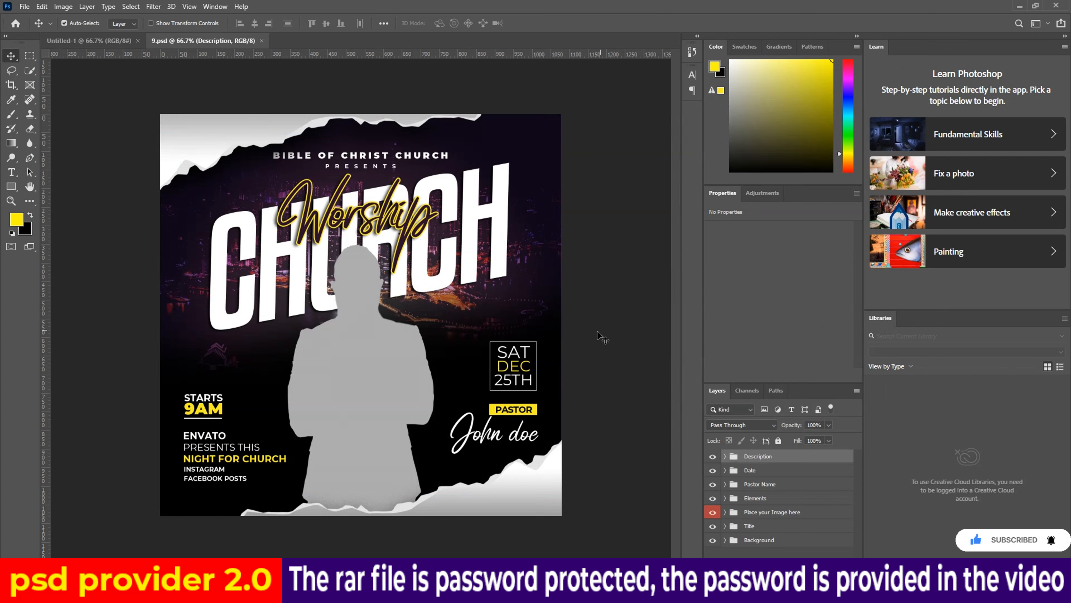
scroll(590, 357, "down", 2)
scroll(593, 357, "up", 3)
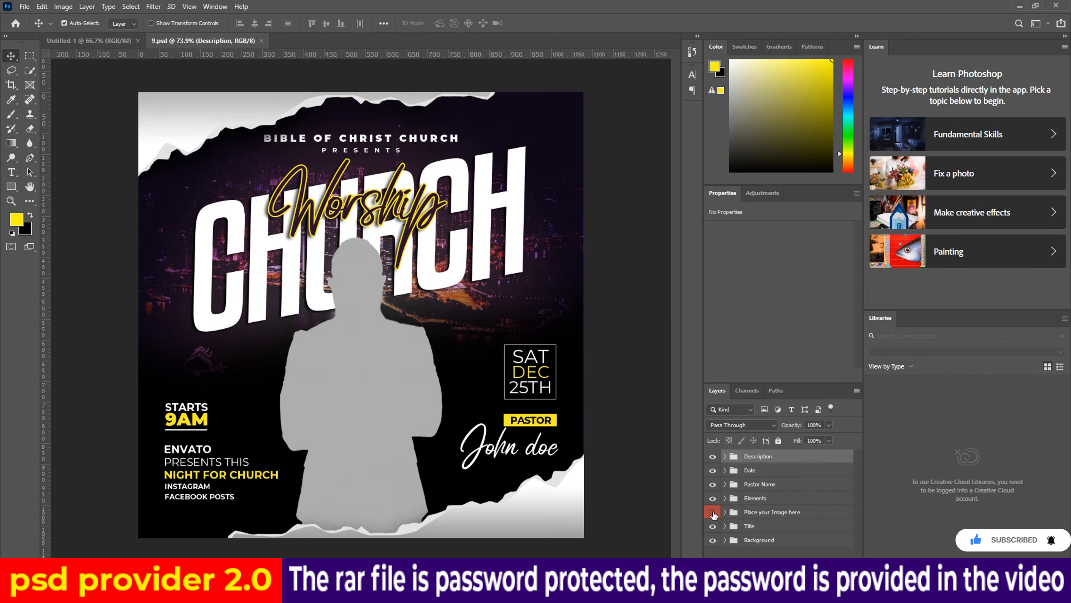
left_click(713, 512)
left_click(713, 512)
Open the smart object in the Place your Image here group and hide its Layer 1 silhouette
left_click(722, 513)
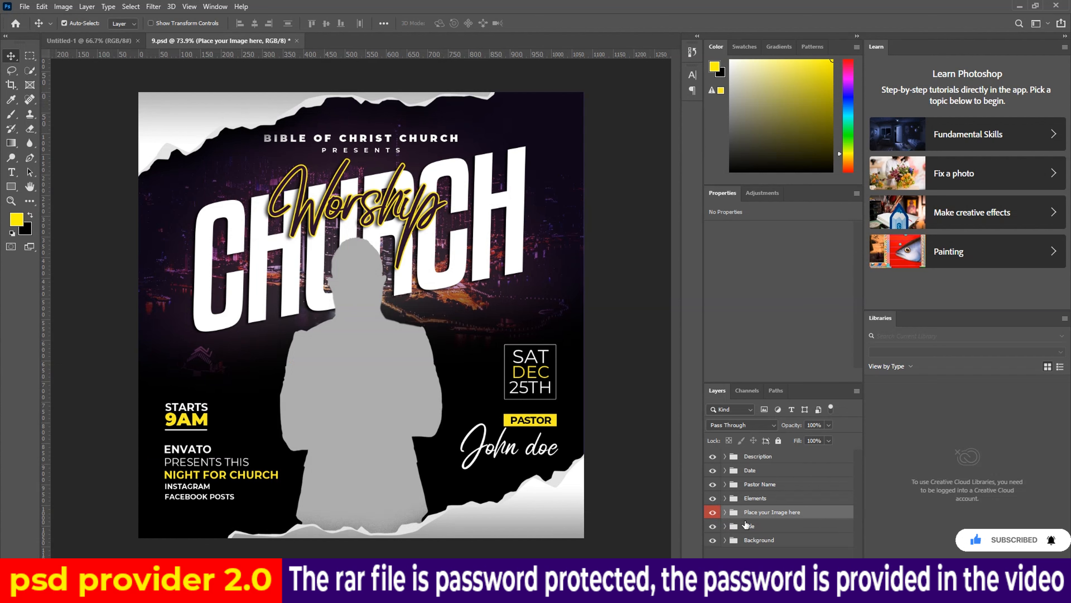
left_click(725, 513)
left_click(743, 527)
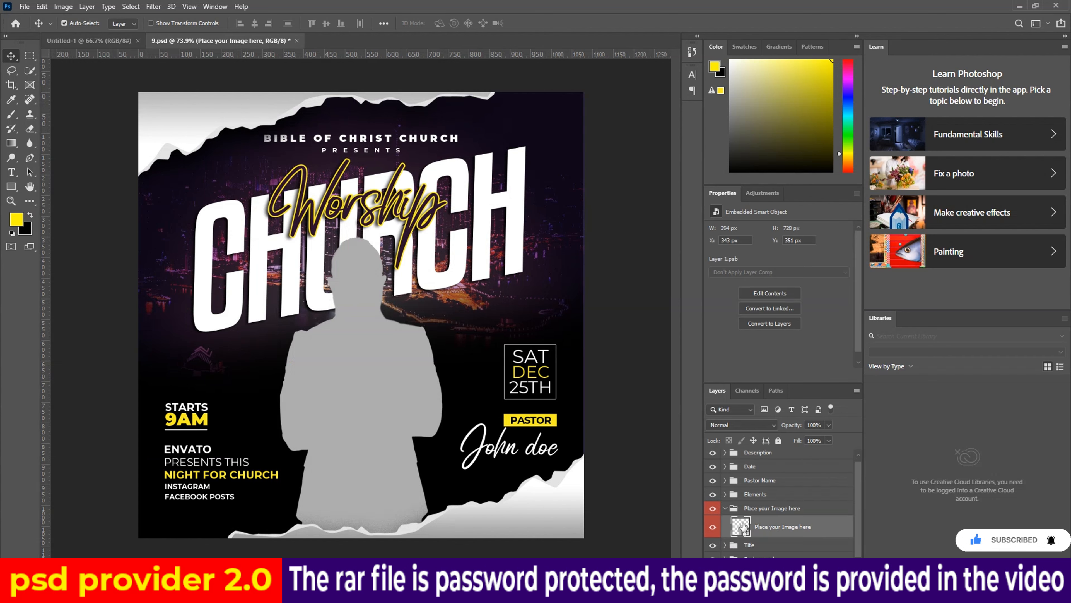
double_click(741, 526)
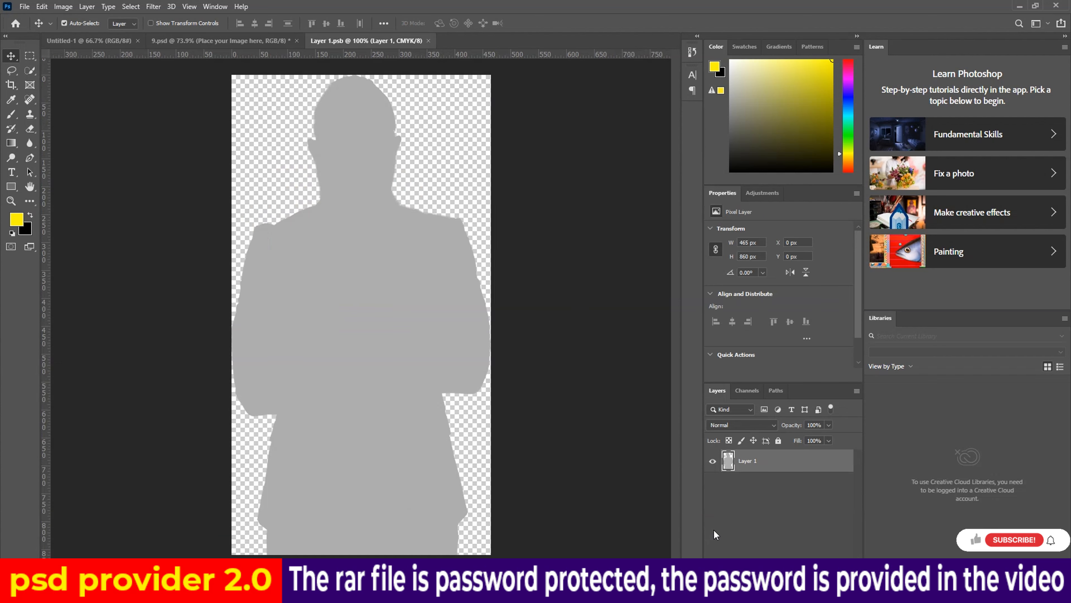
left_click(714, 464)
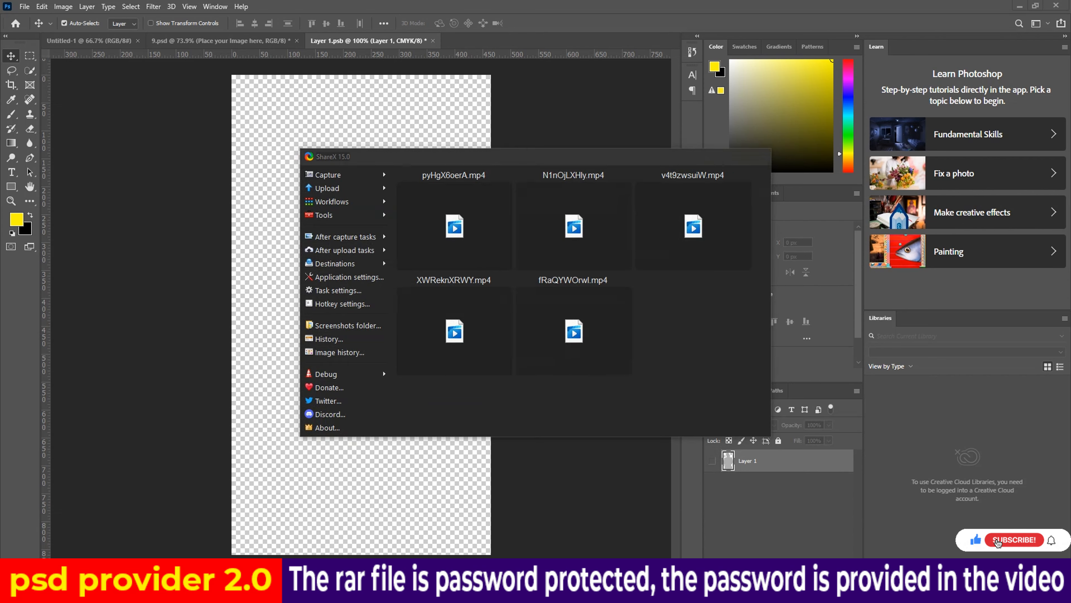
Place the model-church-gfasajwer photo in Layer 1.psb, and save and close the smart object
left_click(420, 536)
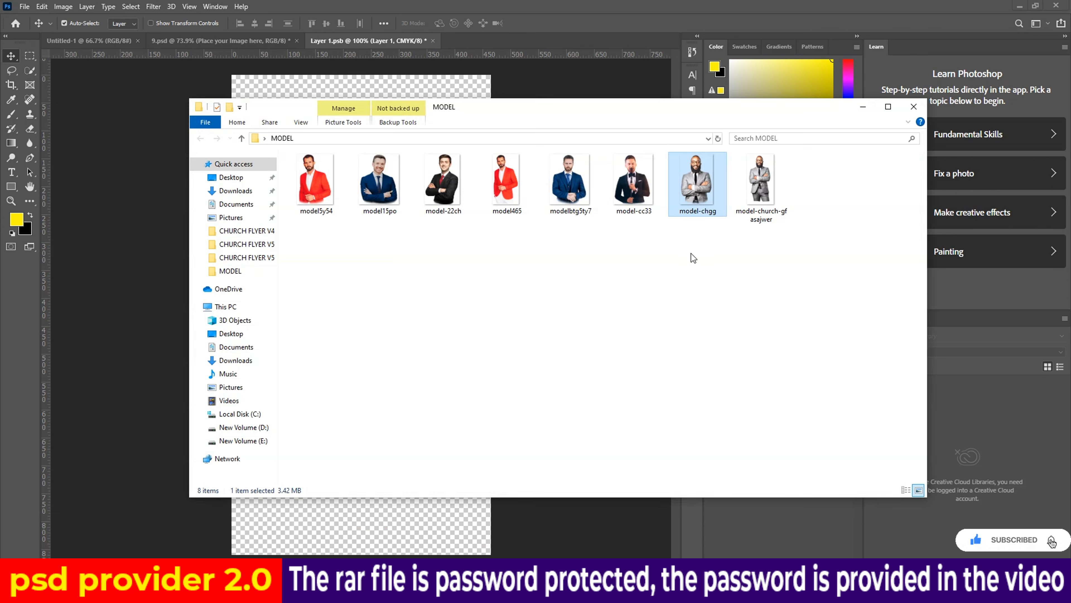
left_click_drag(748, 218, 368, 244)
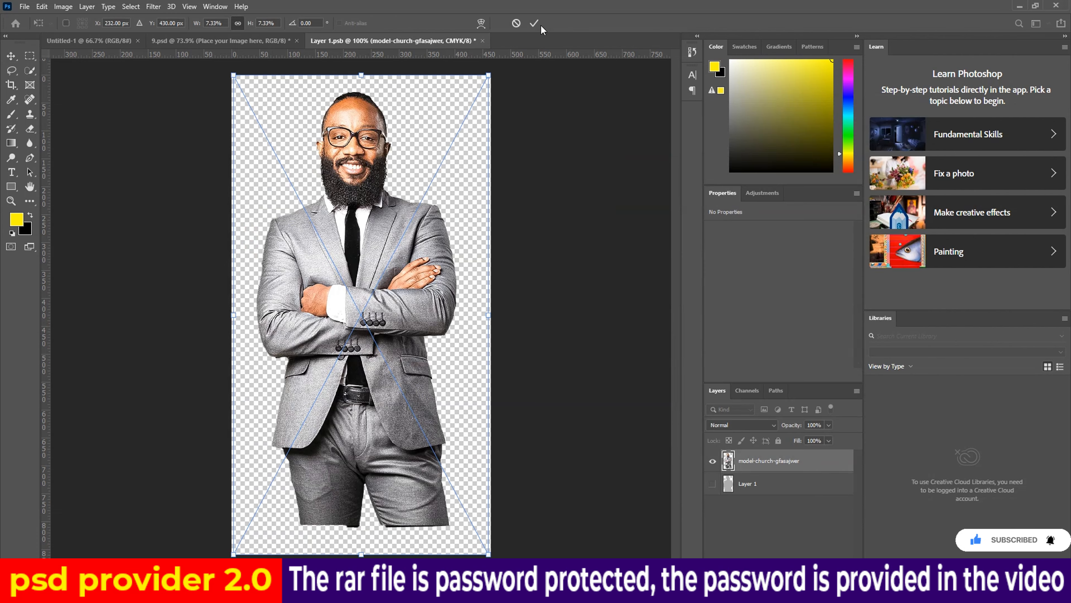
left_click(539, 24)
left_click(482, 41)
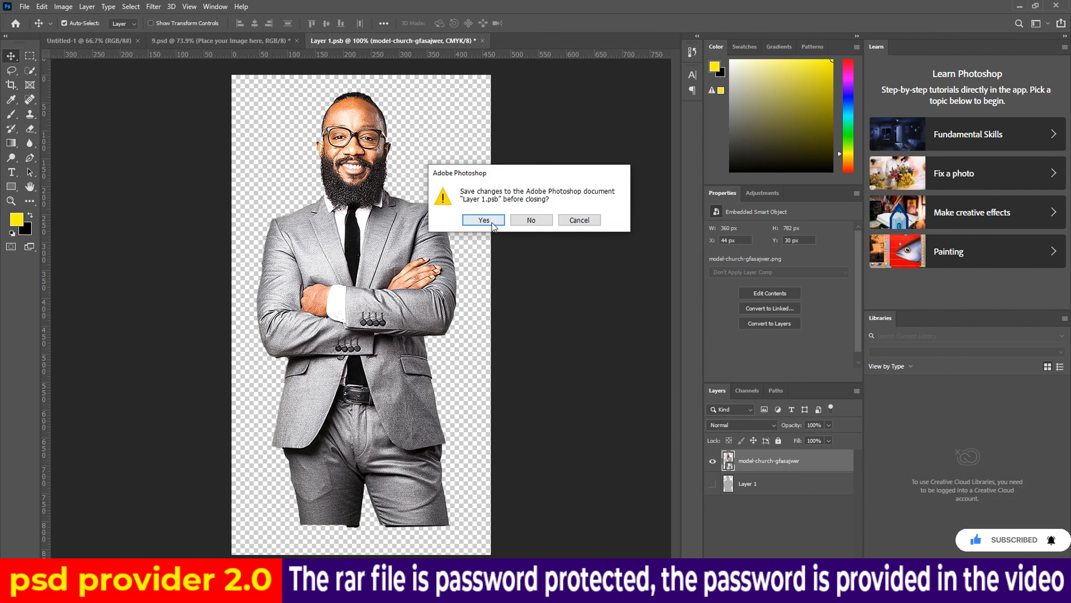
left_click(492, 223)
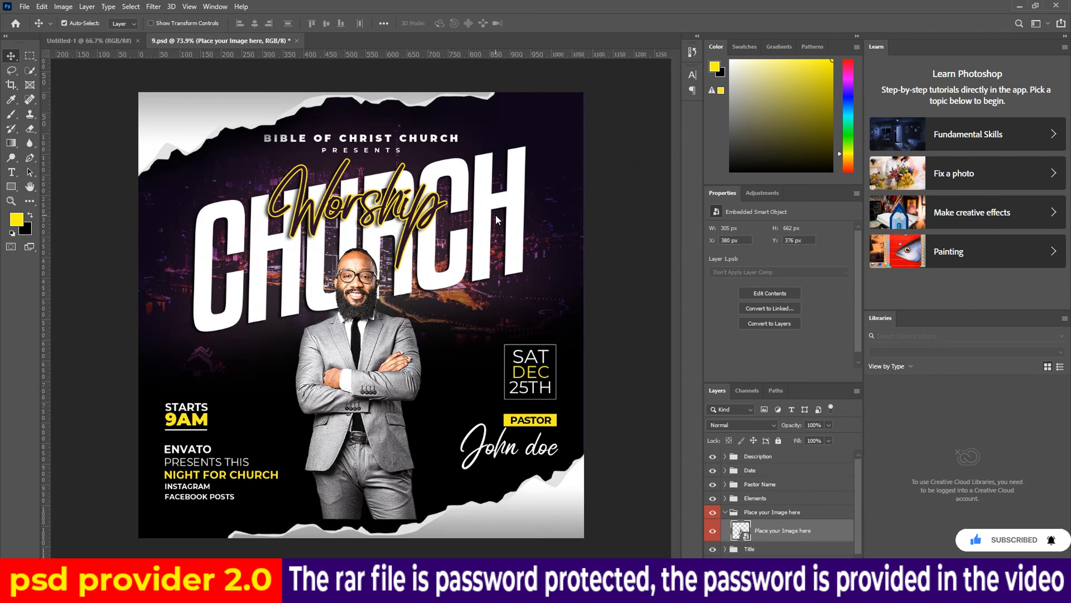
Scale the man's photo on the Church Worship flyer to about 104.07%, move it down about 46 px and deselect the layer
key("ctrl+t")
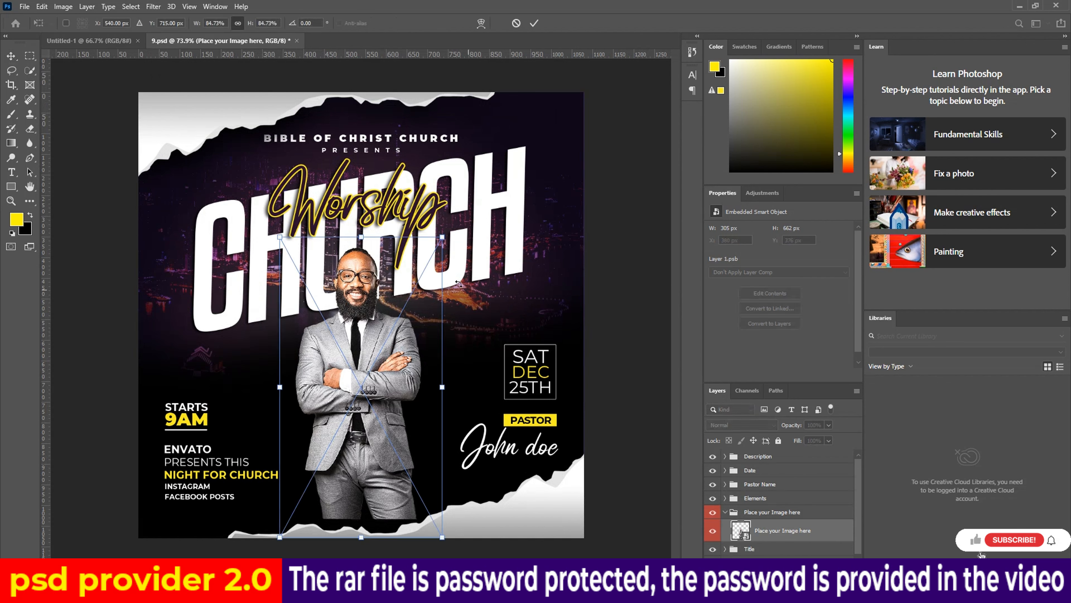
mouse_move(457, 217)
left_mouse_down()
mouse_move(480, 204)
mouse_move(460, 211)
left_mouse_up()
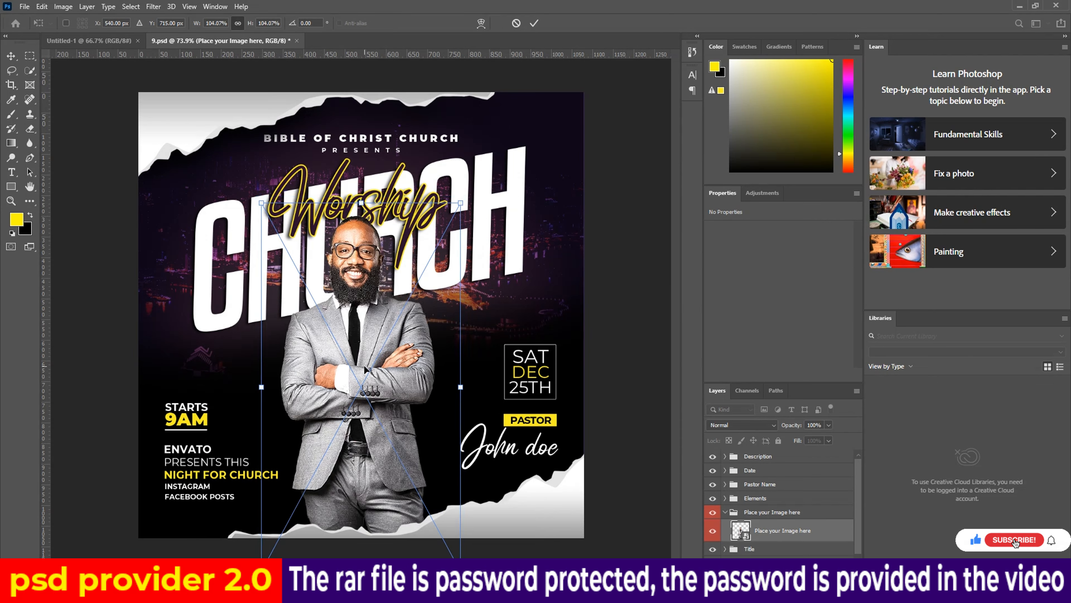
left_click_drag(362, 373, 362, 388)
left_click(534, 23)
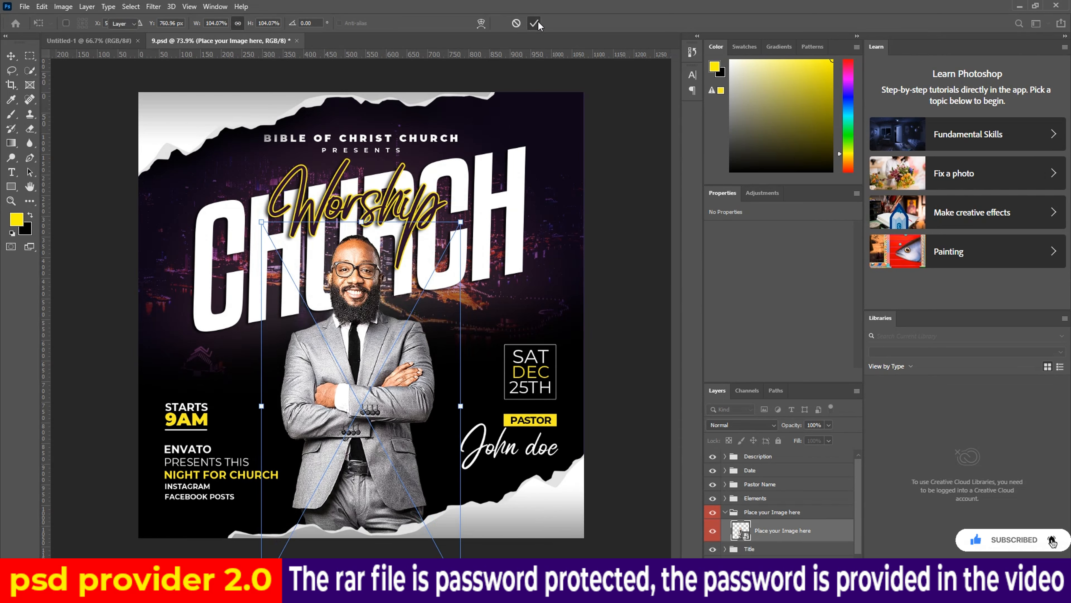
scroll(389, 396, "down", 2)
scroll(390, 397, "up", 2)
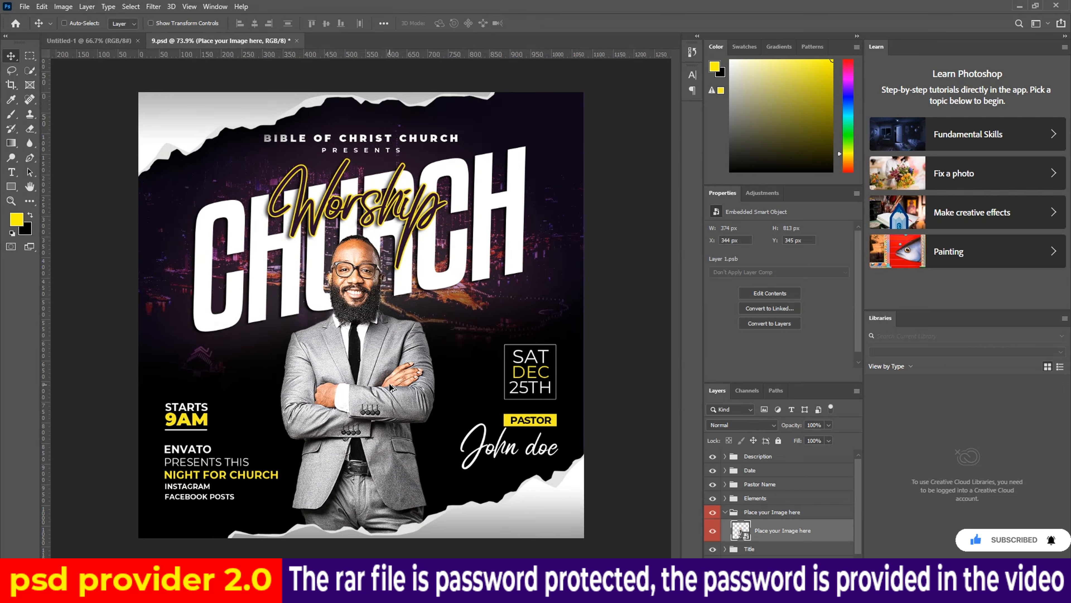
scroll(390, 386, "up", 1)
scroll(392, 384, "down", 2)
left_click(633, 426)
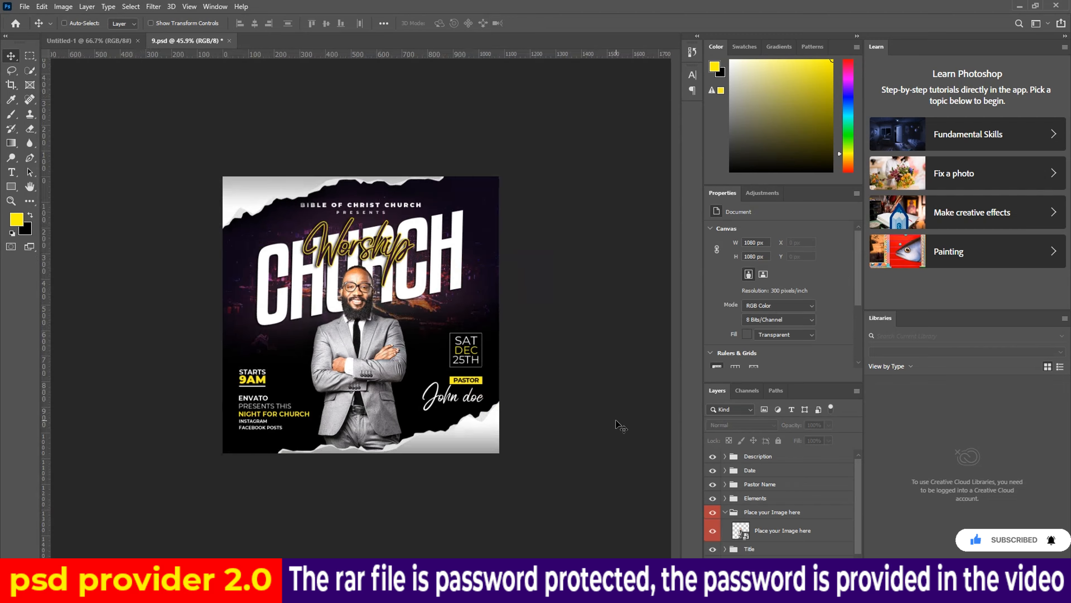
scroll(620, 426, "up", 1)
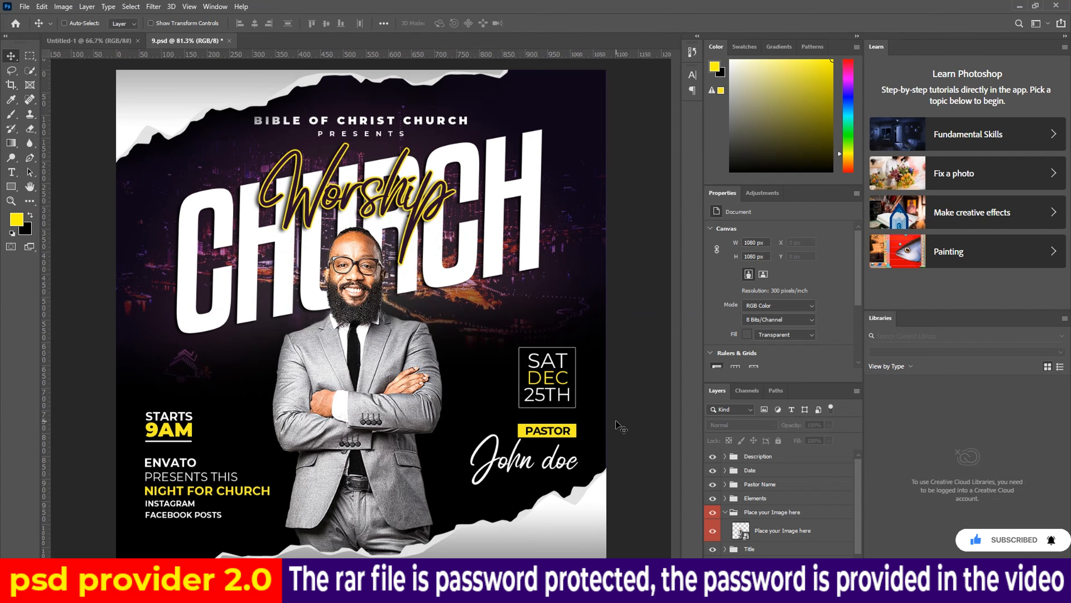
Close 9.psd without saving and open 10.psd from the CHURCH FLYER V5 folder, keeping its layers
left_click(230, 41)
left_click(540, 218)
mouse_move(447, 595)
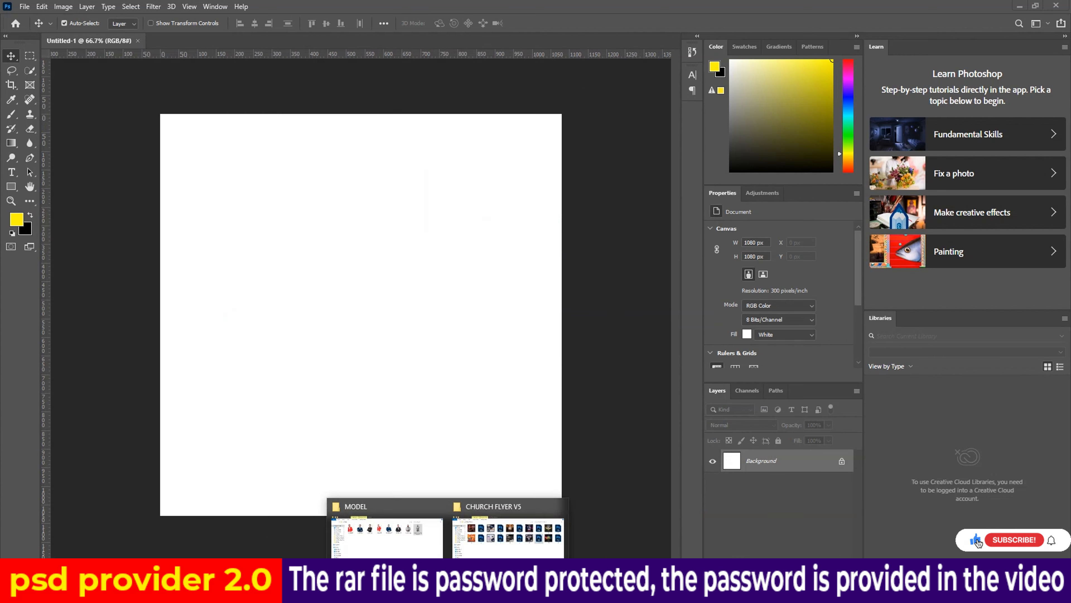
left_click(507, 536)
double_click(859, 217)
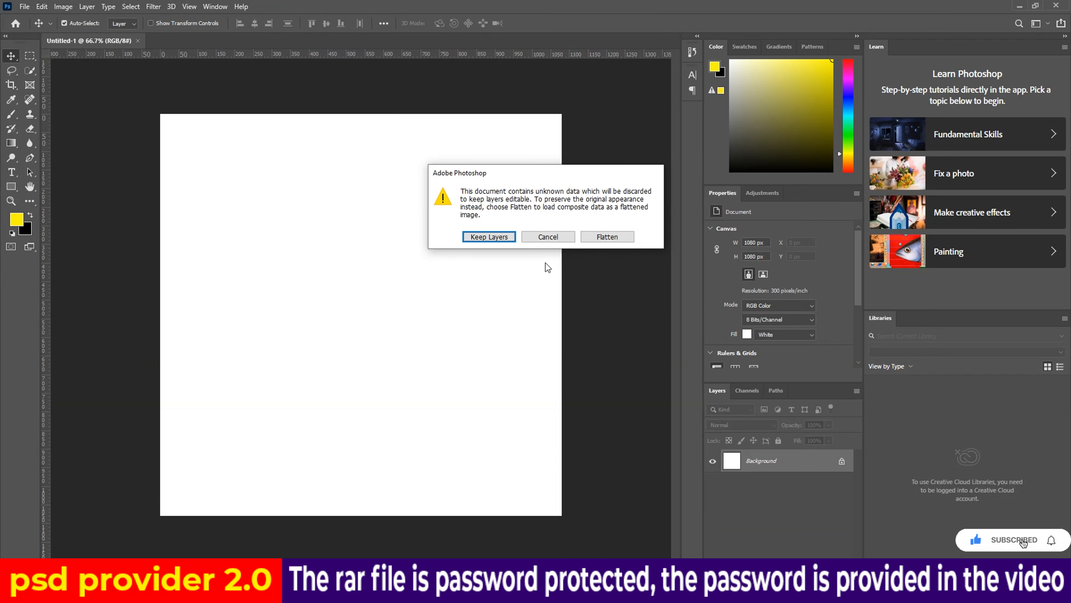
left_click(490, 237)
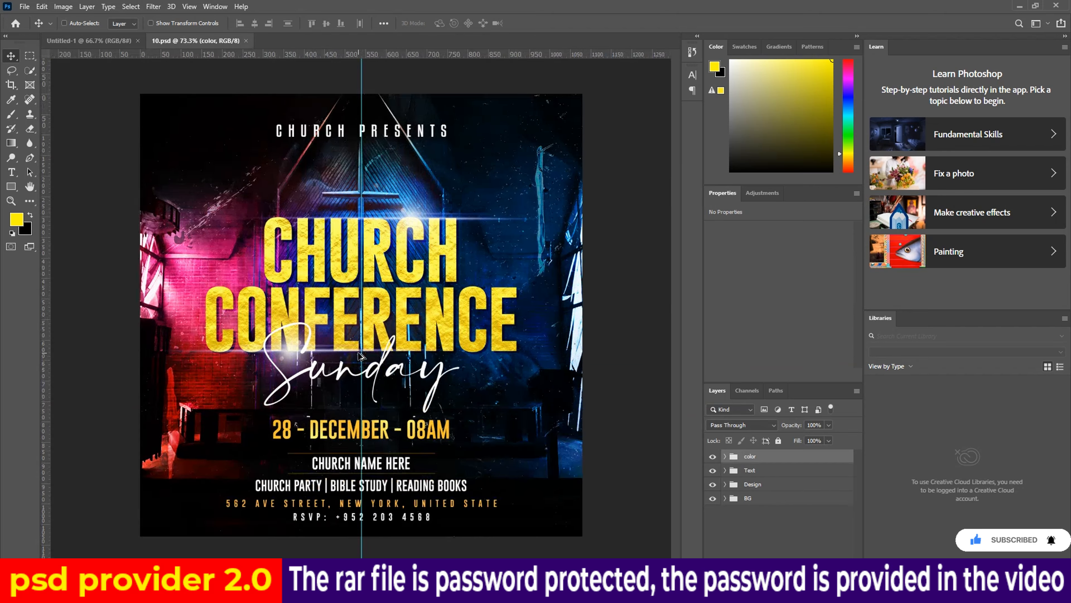
Hide the guide on the Church Conference Sunday flyer and deselect the color group
scroll(358, 353, "up", 2)
scroll(359, 354, "down", 2)
key("ctrl+h")
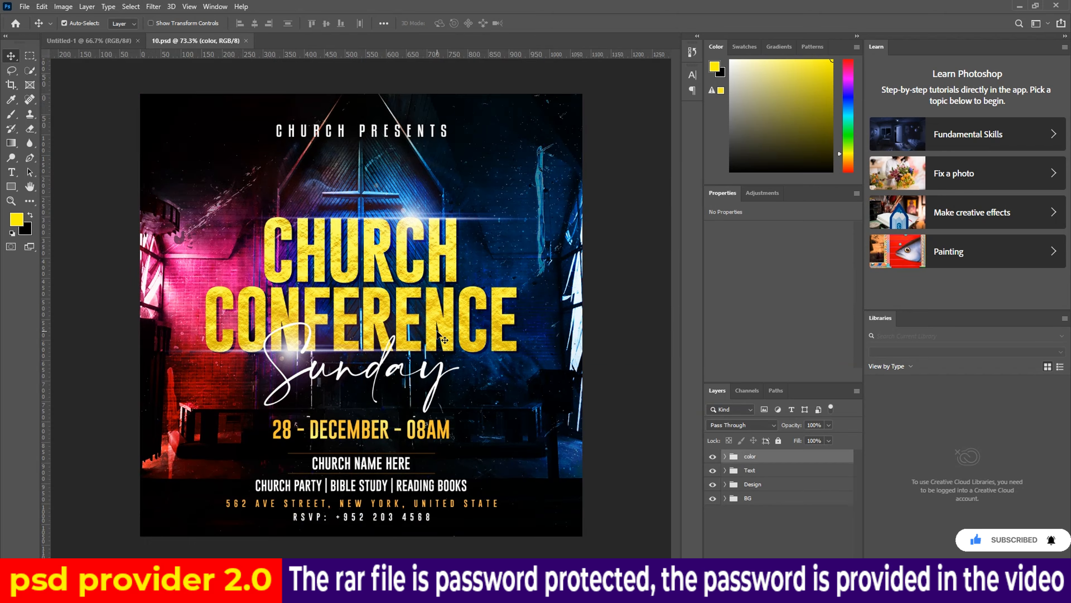
scroll(438, 335, "up", 1)
left_click(637, 375)
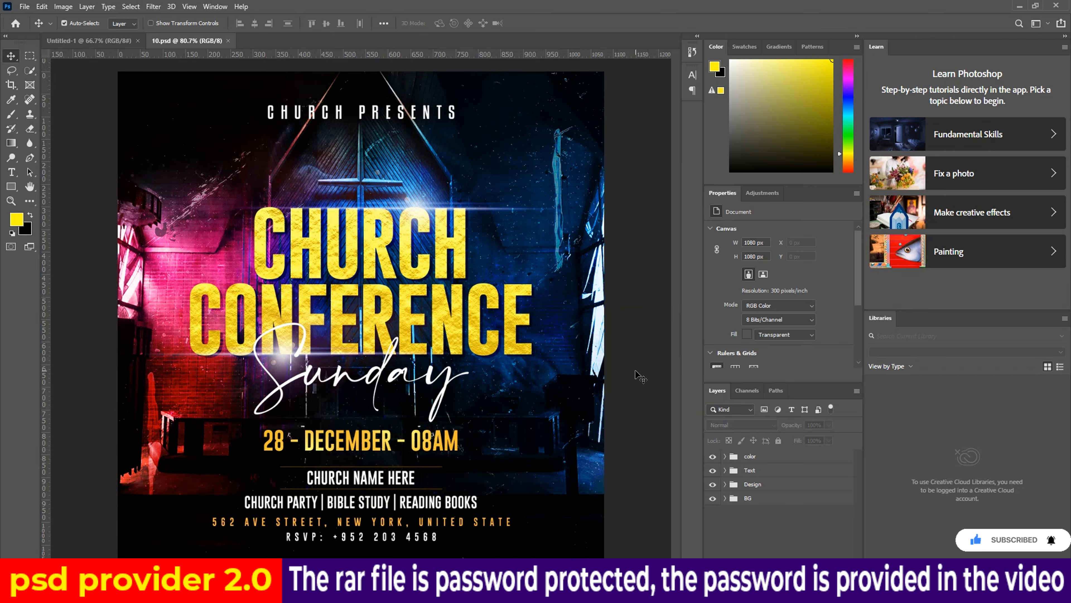
Examine the Church Conference Sunday flyer at several zoom levels and close 10.psd
scroll(567, 367, "down", 2)
scroll(578, 403, "up", 2)
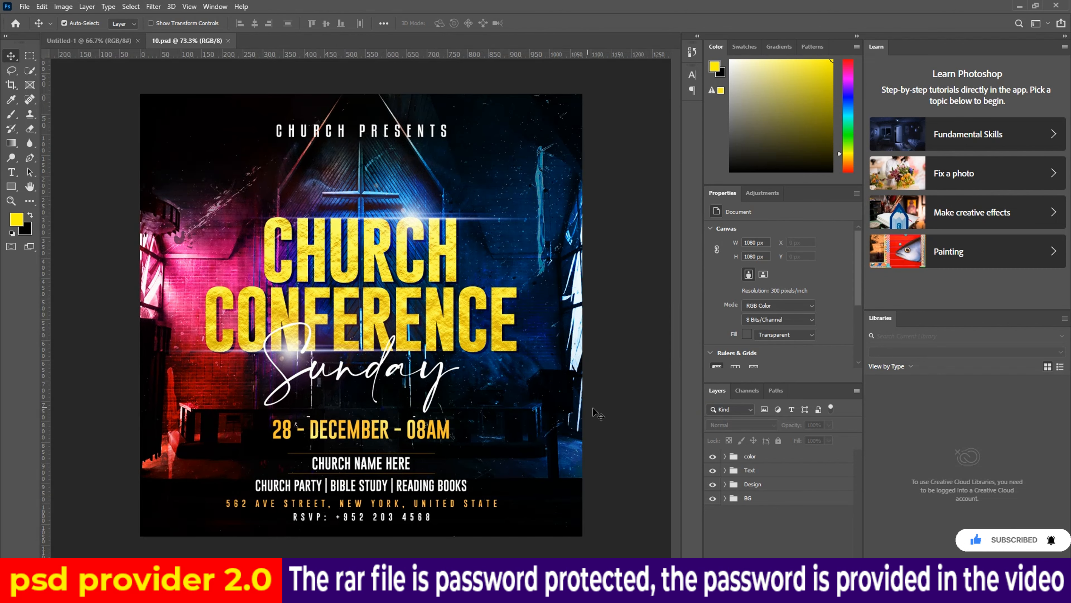
scroll(604, 411, "down", 2)
scroll(604, 409, "up", 2)
scroll(603, 409, "down", 1)
scroll(603, 409, "up", 1)
scroll(603, 408, "down", 3)
scroll(603, 410, "up", 2)
scroll(606, 412, "down", 2)
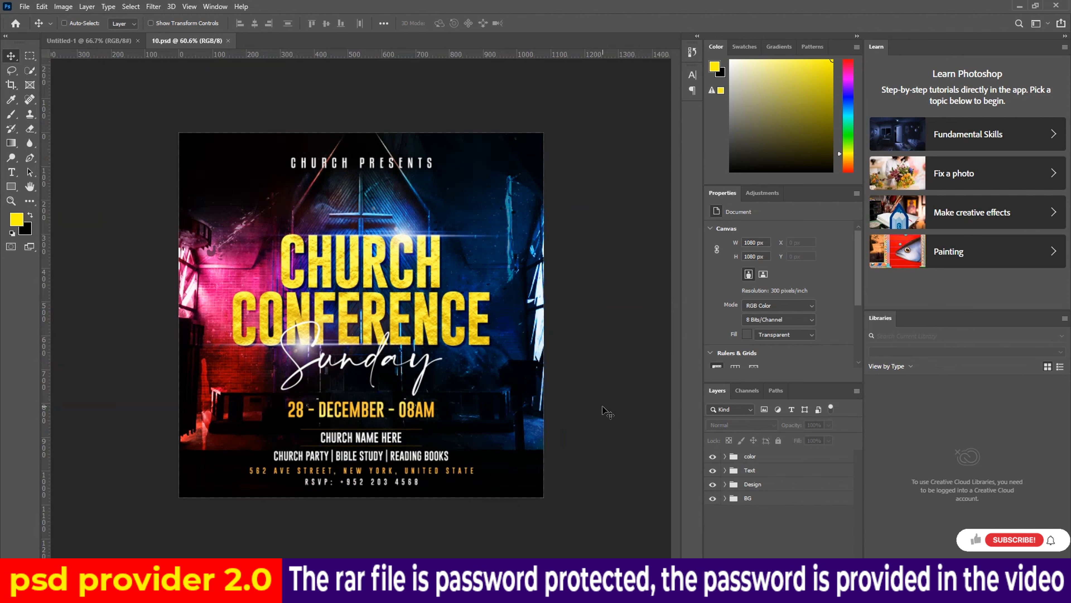
scroll(609, 413, "up", 3)
scroll(629, 404, "down", 1)
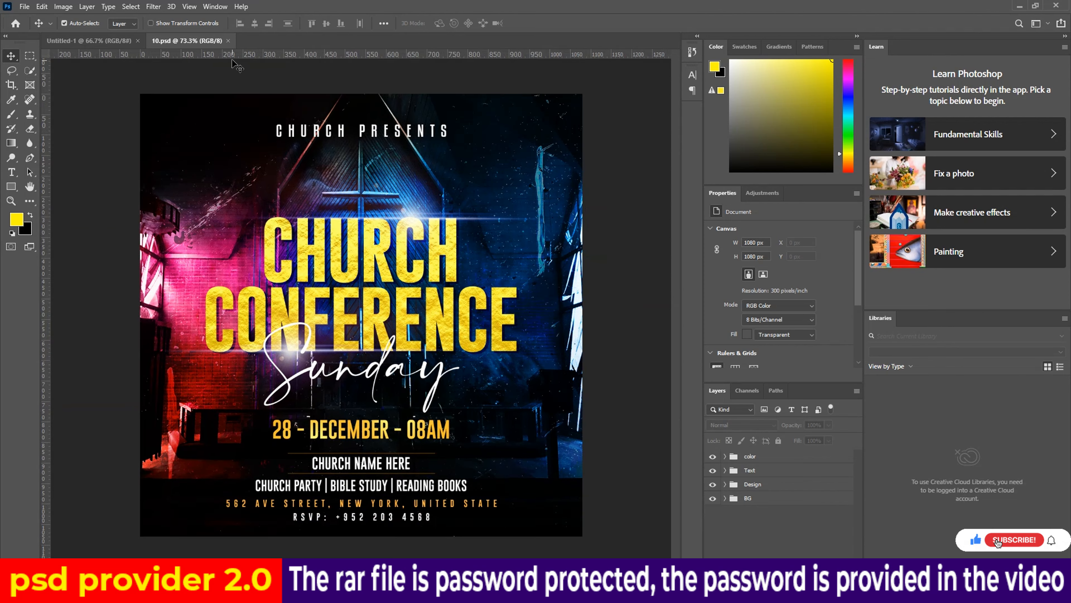
left_click(228, 40)
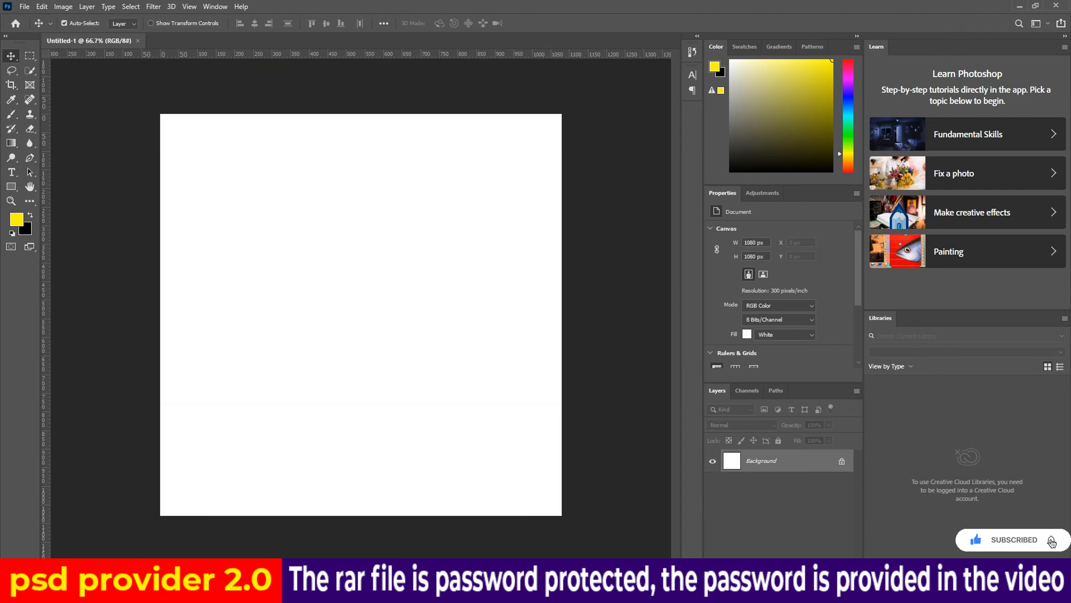